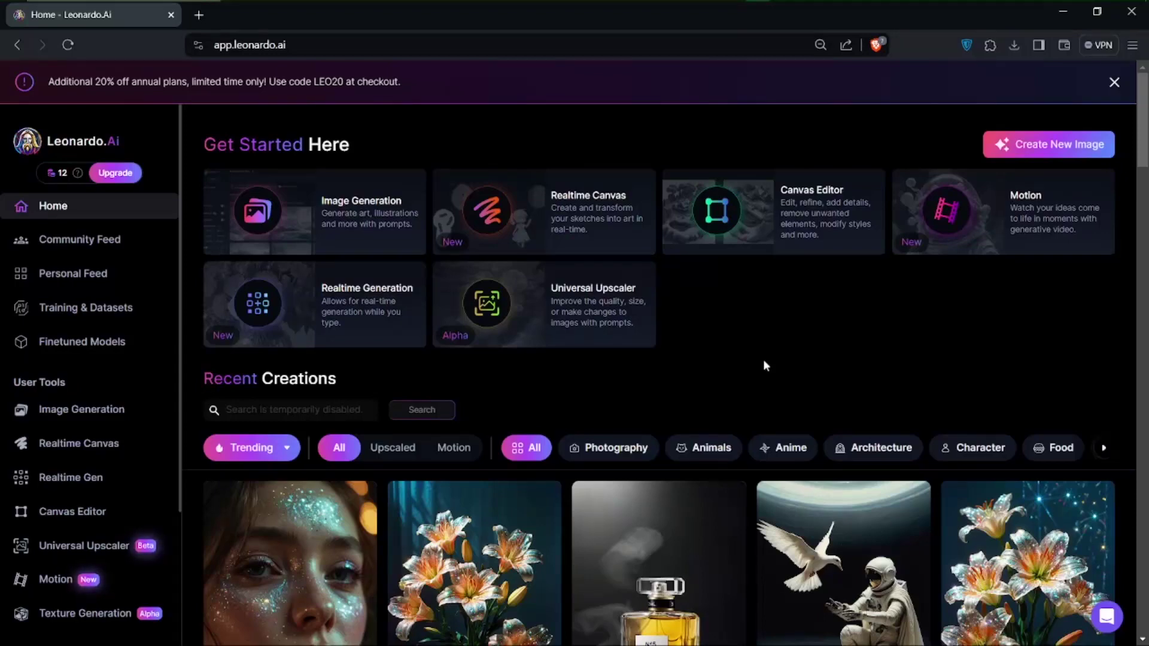
Step: Open the Personal Feed and show your own generations
{"action": "scroll", "coordinate": [763, 359], "scroll_direction": "down", "scroll_amount": 1}
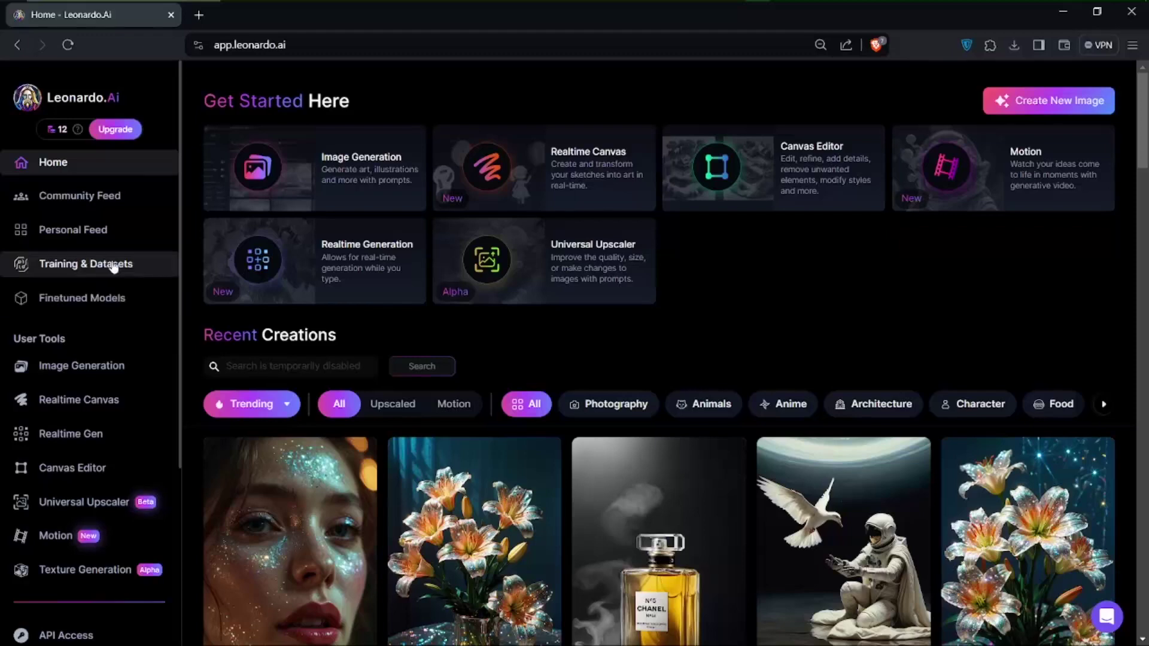
{"action": "left_click", "coordinate": [104, 231]}
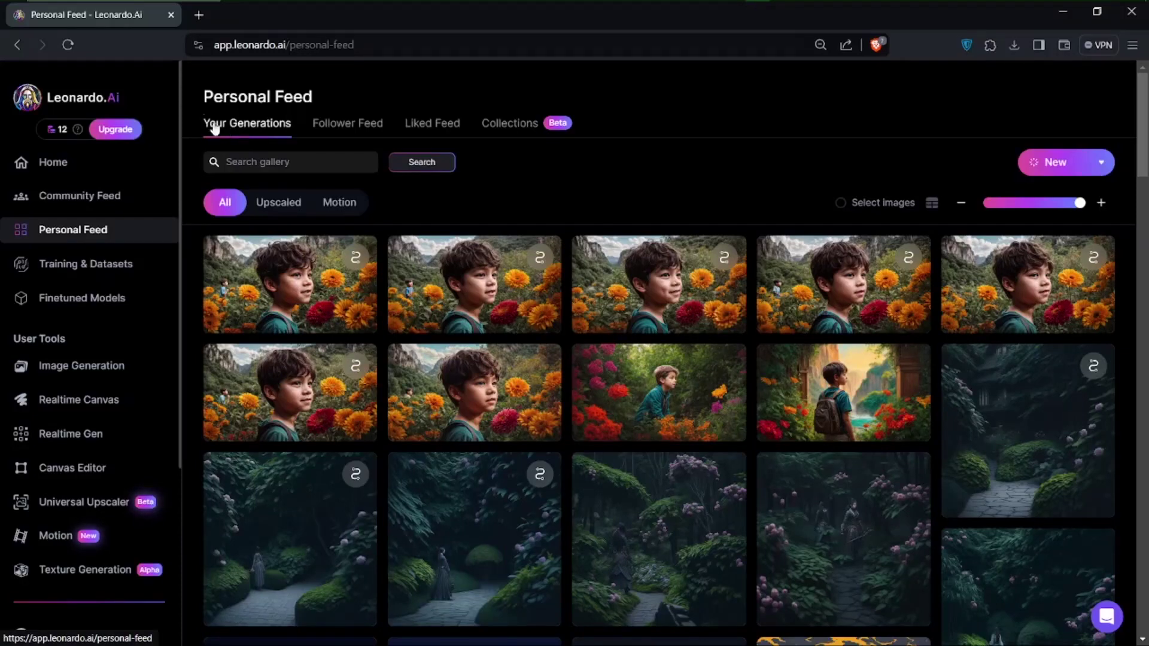
{"action": "left_click", "coordinate": [275, 119]}
{"action": "mouse_move", "coordinate": [548, 367]}
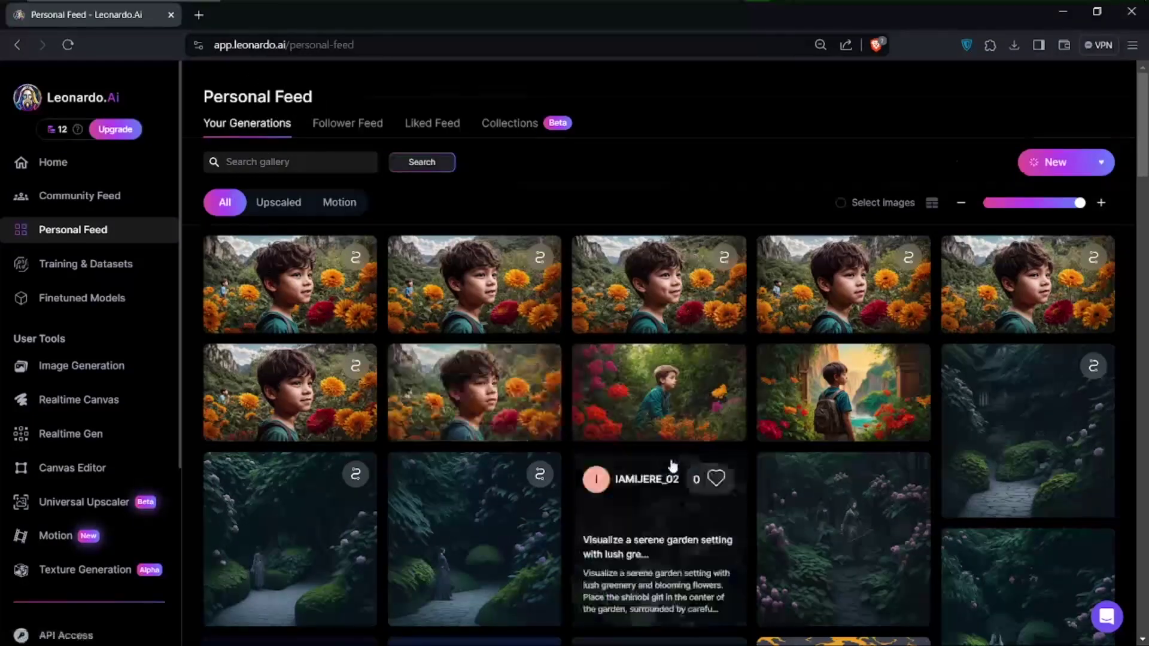
Step: Look through the previously generated images in the personal feed down to the oldest ones
{"action": "scroll", "coordinate": [672, 413], "scroll_direction": "down", "scroll_amount": 5}
{"action": "scroll", "coordinate": [674, 466], "scroll_direction": "down", "scroll_amount": 14}
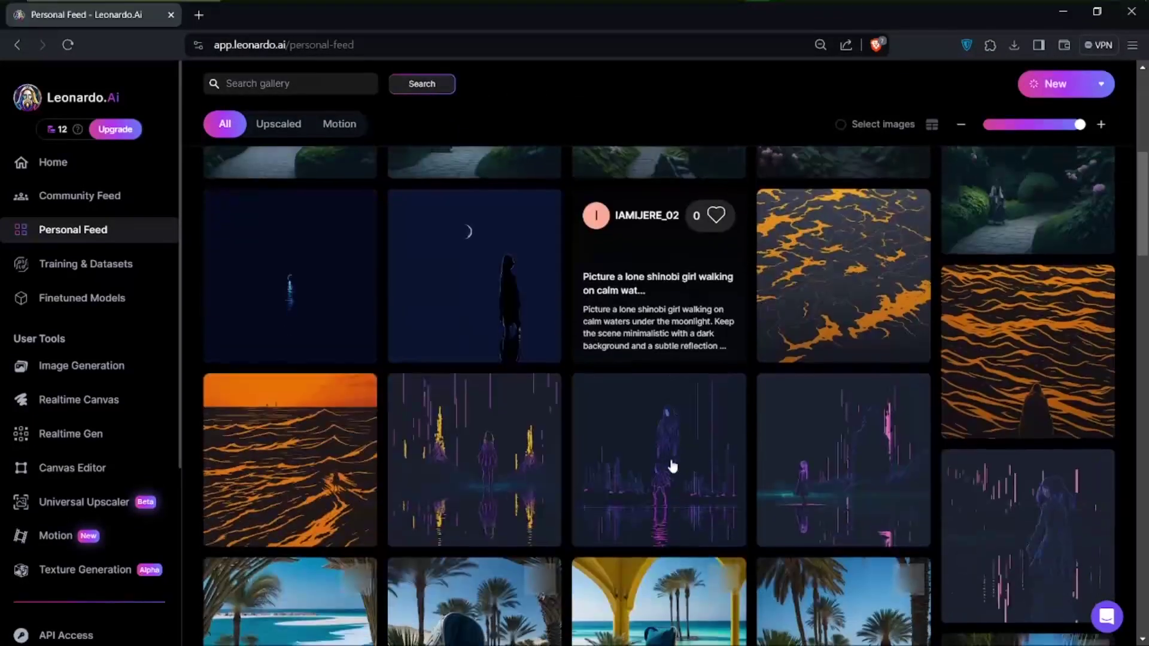
{"action": "scroll", "coordinate": [707, 418], "scroll_direction": "down", "scroll_amount": 15}
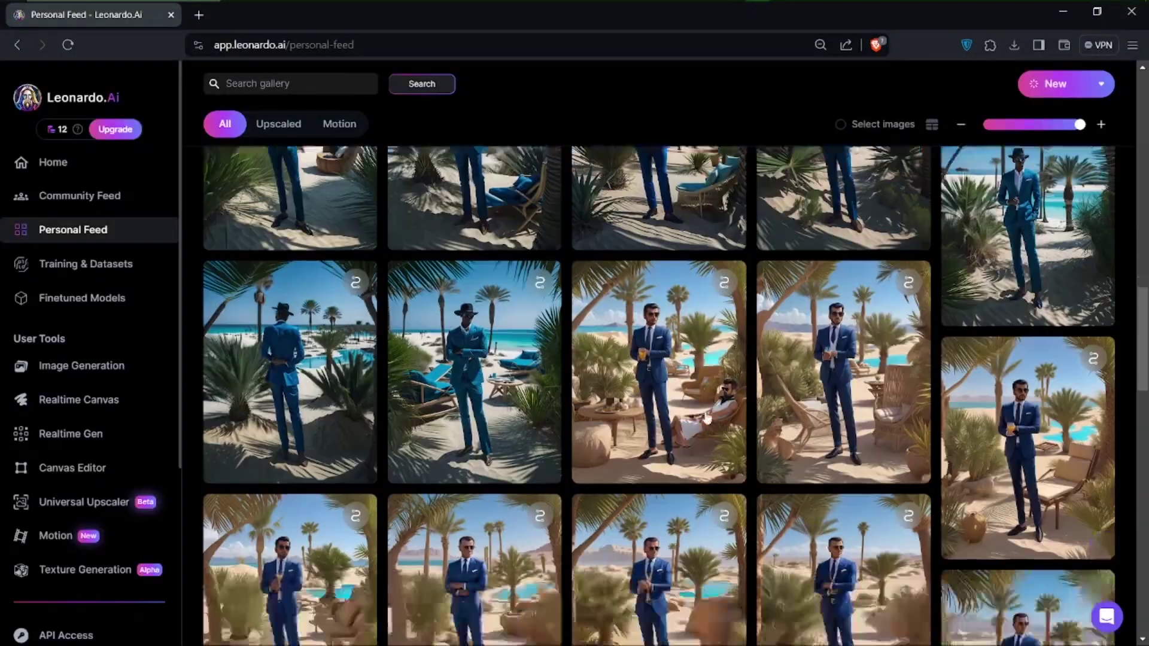
{"action": "scroll", "coordinate": [748, 359], "scroll_direction": "down", "scroll_amount": 10}
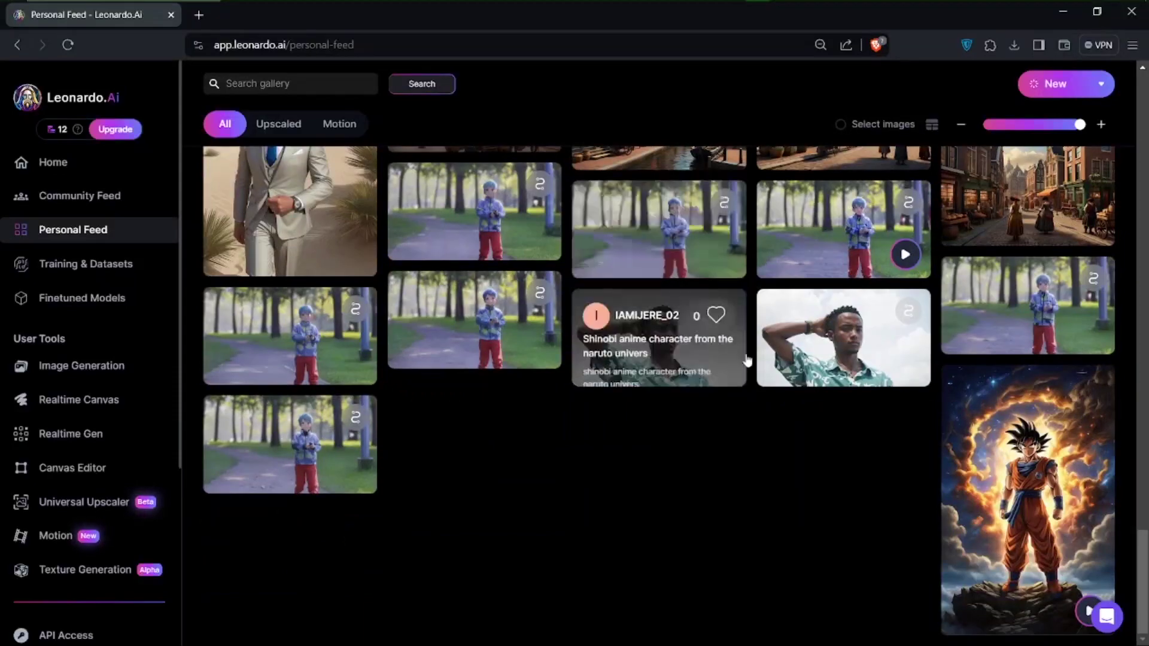
{"action": "scroll", "coordinate": [881, 365], "scroll_direction": "up", "scroll_amount": 1}
{"action": "scroll", "coordinate": [880, 362], "scroll_direction": "up", "scroll_amount": 10}
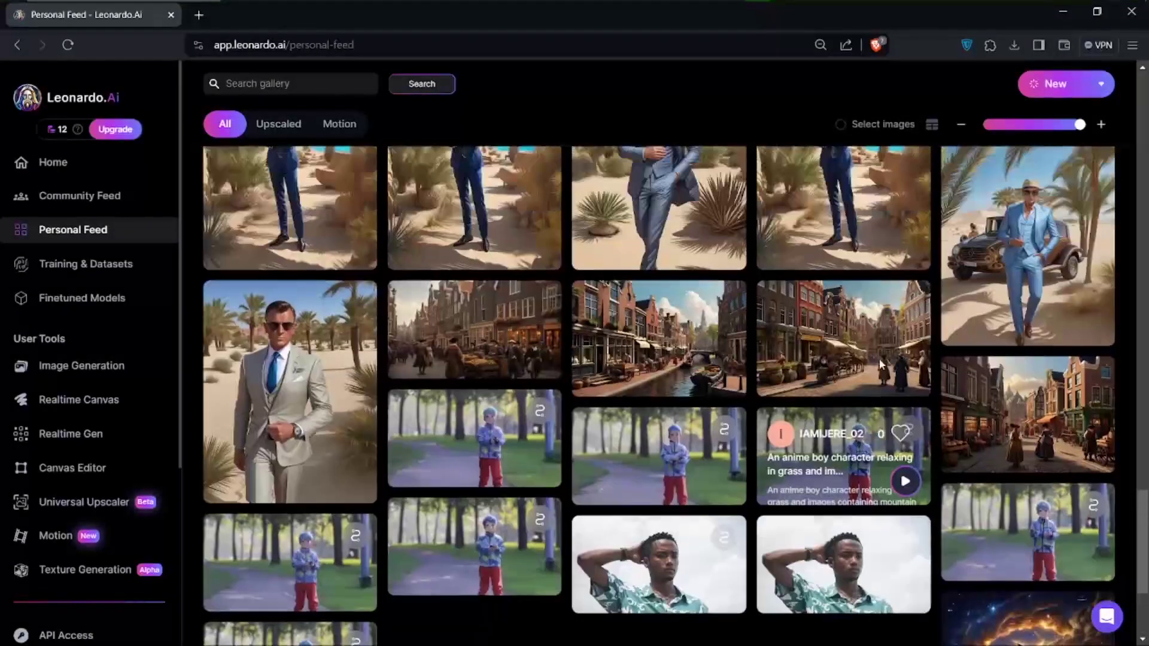
{"action": "scroll", "coordinate": [613, 417], "scroll_direction": "down", "scroll_amount": 2}
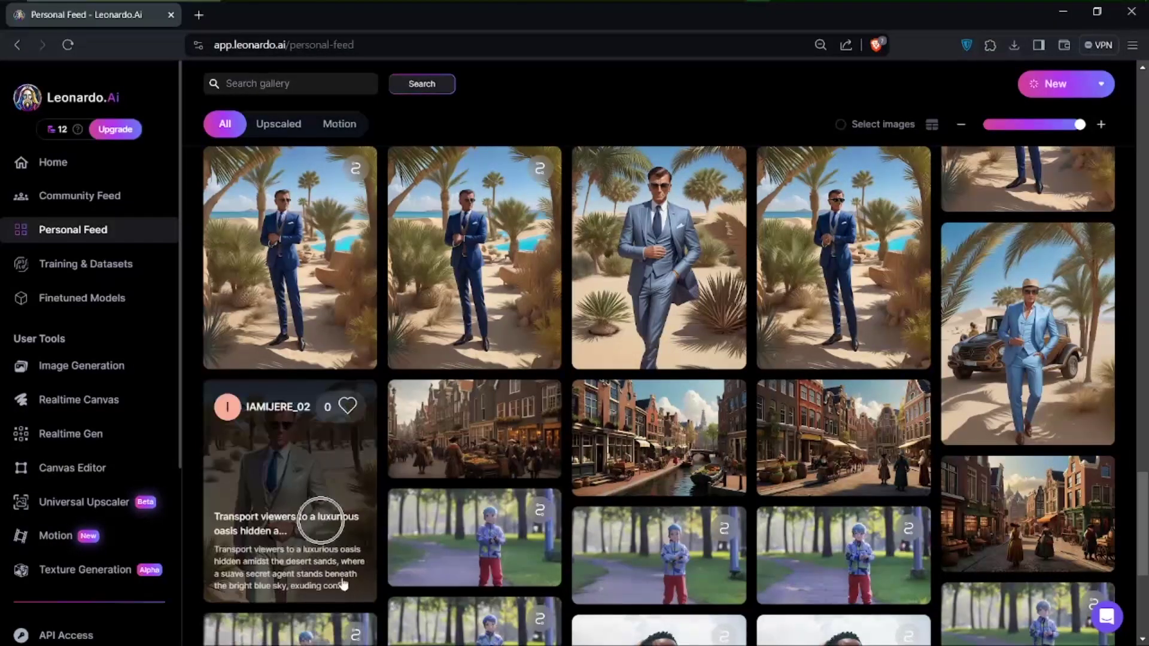
Step: View the details of the grey-suited man in the desert, highlight its full prompt text, and close the details
{"action": "left_click", "coordinate": [285, 487]}
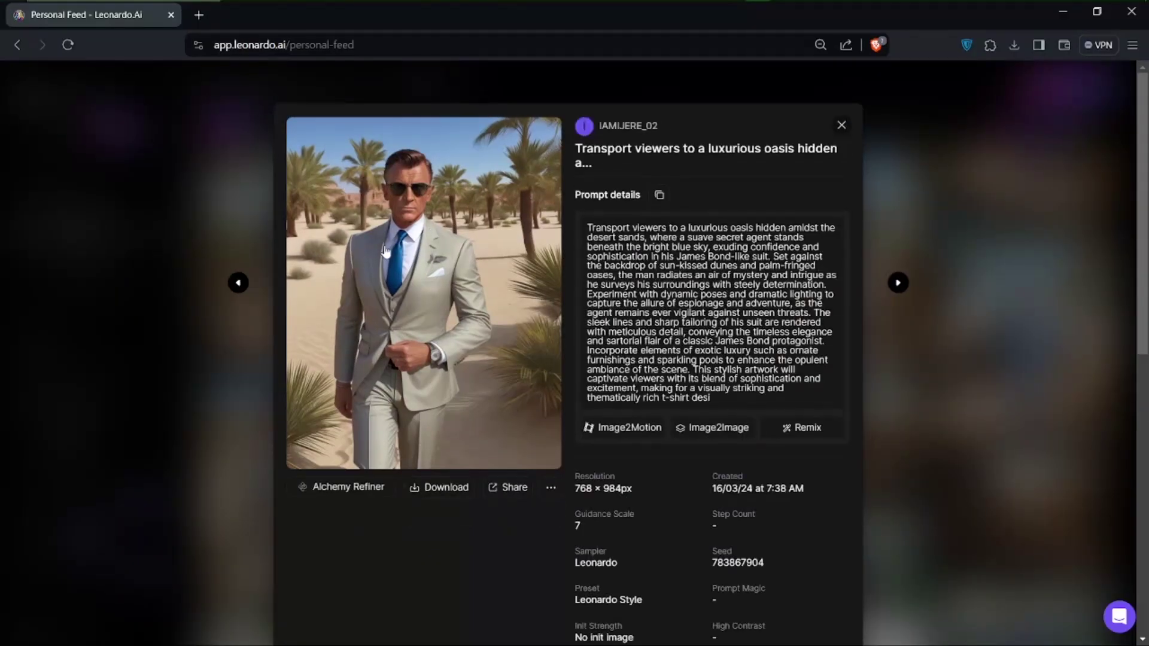
{"action": "scroll", "coordinate": [699, 351], "scroll_direction": "down", "scroll_amount": 1}
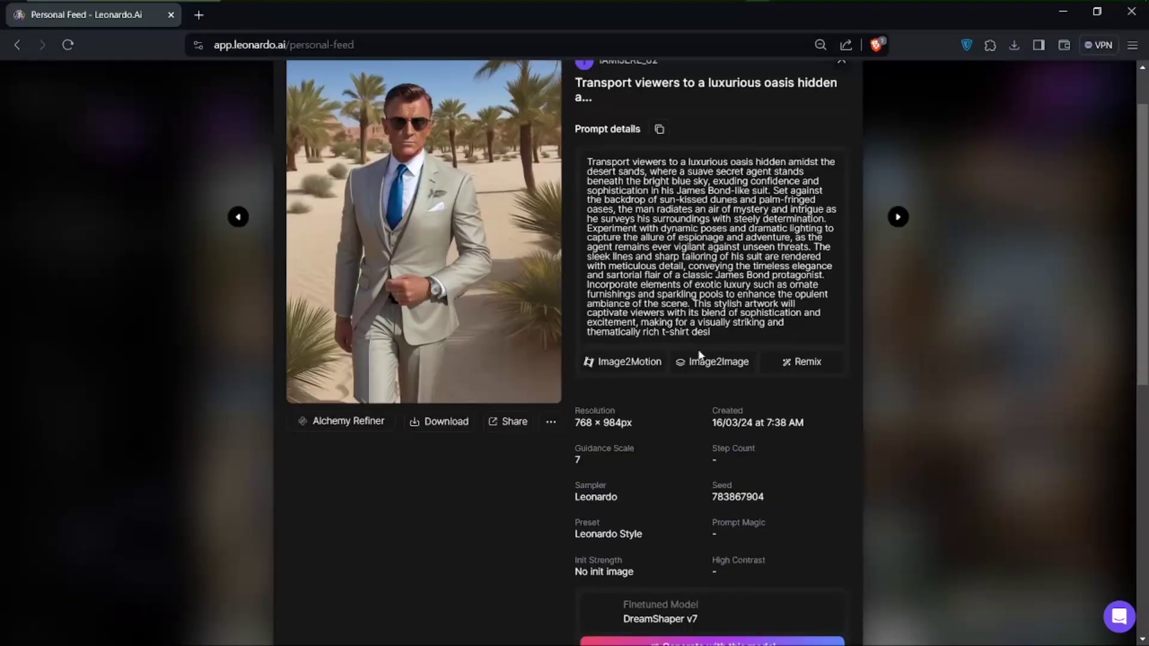
{"action": "scroll", "coordinate": [680, 295], "scroll_direction": "up", "scroll_amount": 1}
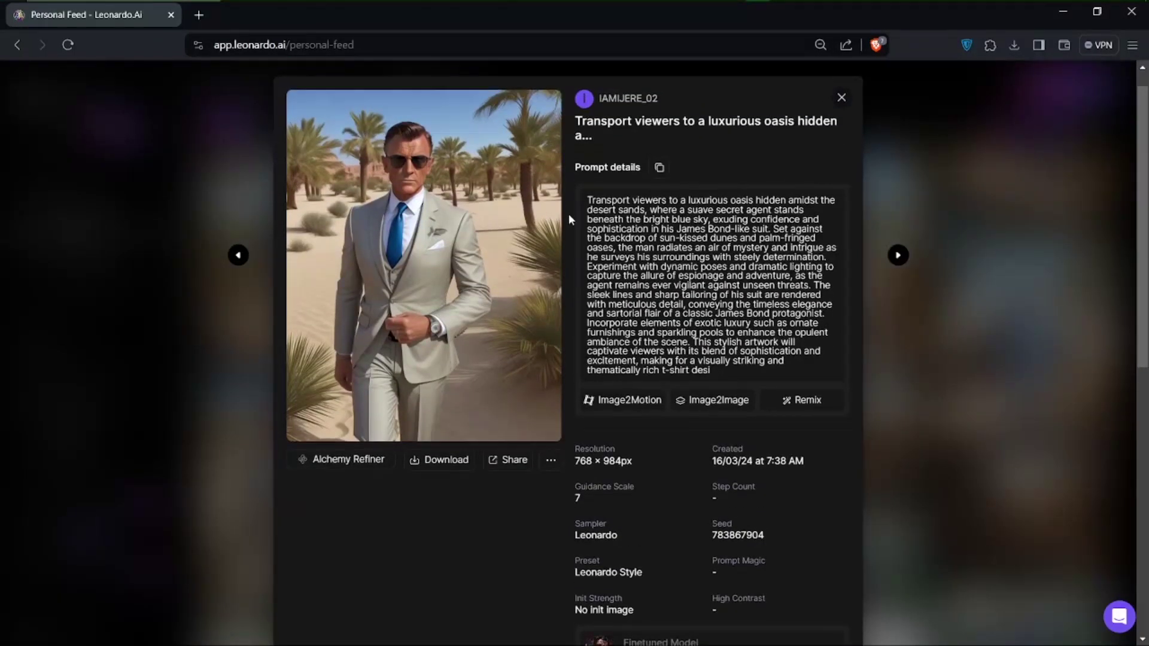
{"action": "left_click_drag", "start_coordinate": [587, 199], "coordinate": [786, 384]}
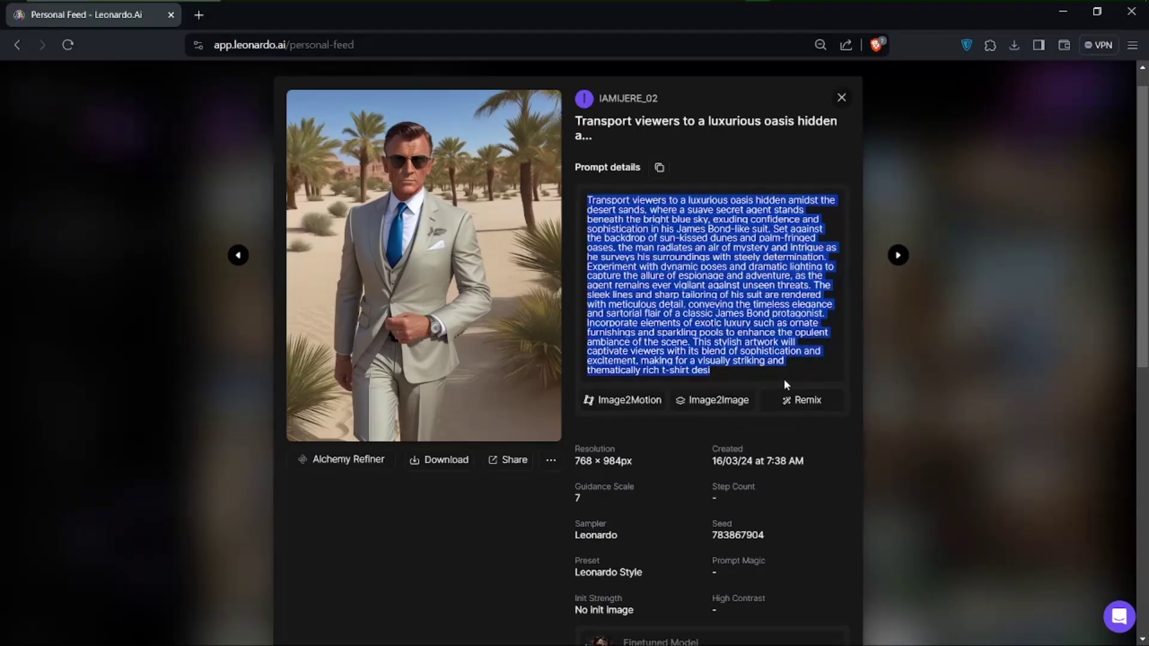
{"action": "left_click", "coordinate": [844, 100]}
{"action": "left_click", "coordinate": [844, 100]}
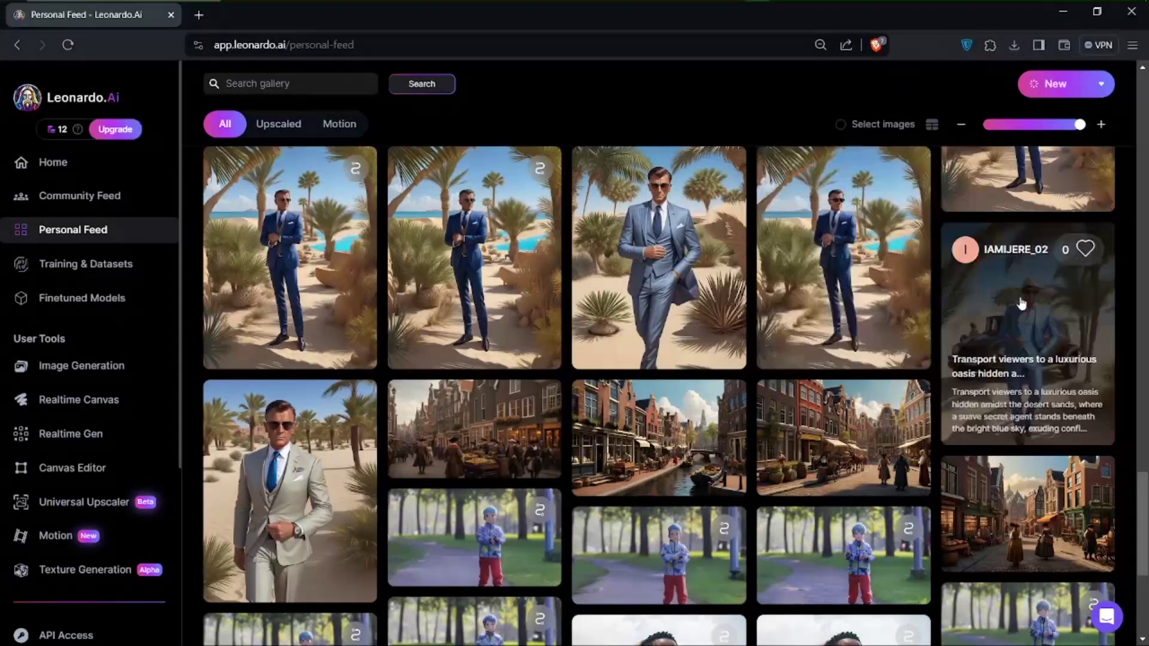
Step: Open the details of a blue-suited secret agent image with the "sits beneath the bright blue sky" prompt and examine its wording
{"action": "scroll", "coordinate": [965, 245], "scroll_direction": "up", "scroll_amount": 2}
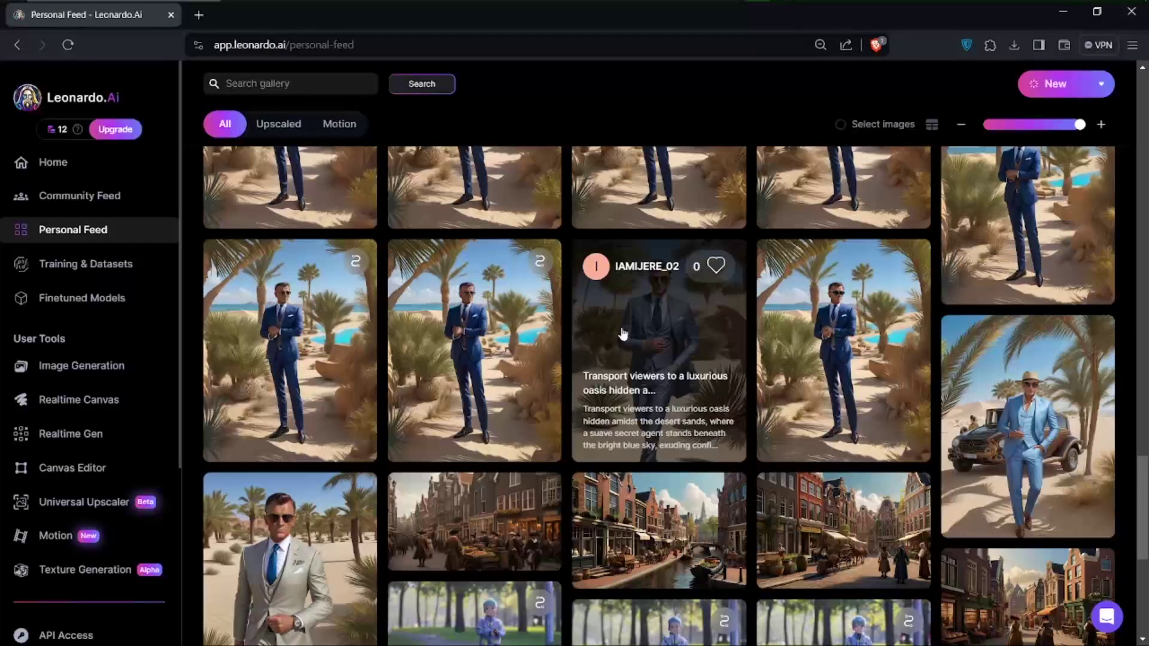
{"action": "scroll", "coordinate": [604, 325], "scroll_direction": "up", "scroll_amount": 1}
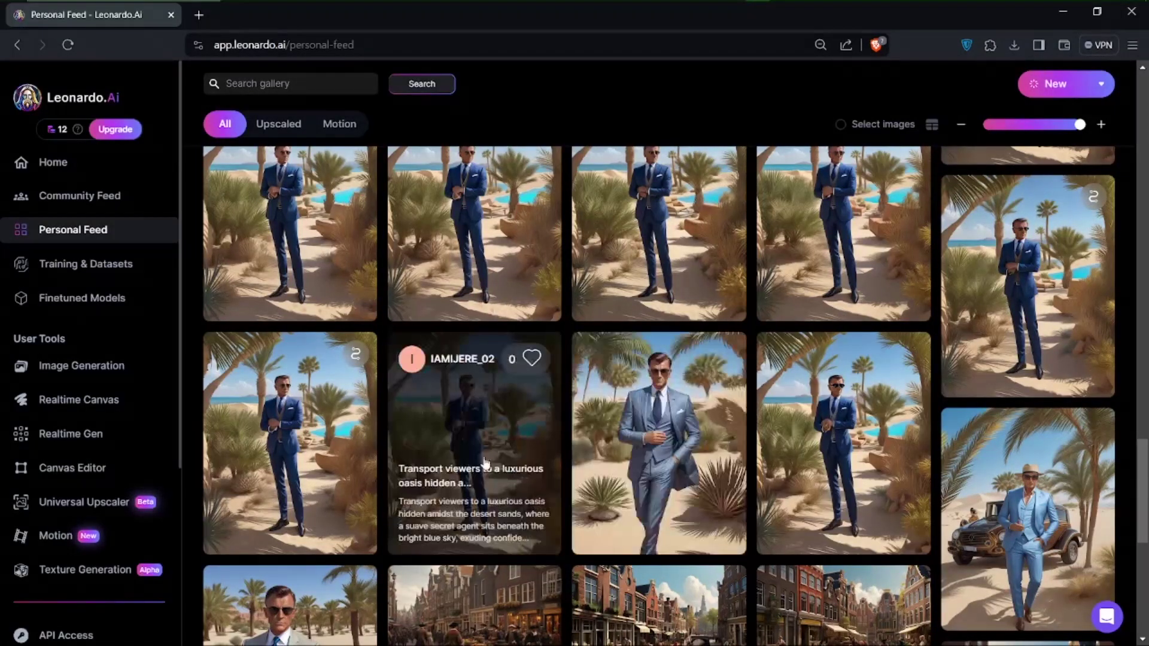
{"action": "left_click", "coordinate": [490, 423]}
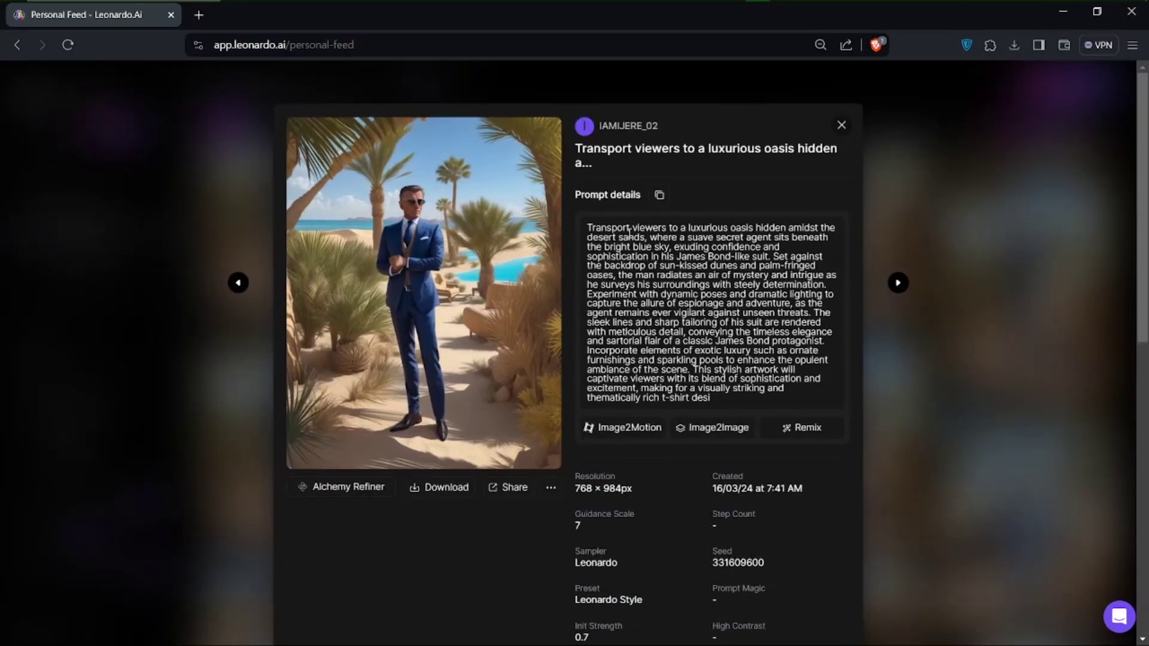
{"action": "triple_click", "coordinate": [663, 297]}
{"action": "left_click", "coordinate": [701, 299]}
{"action": "left_click_drag", "start_coordinate": [734, 256], "coordinate": [781, 276]}
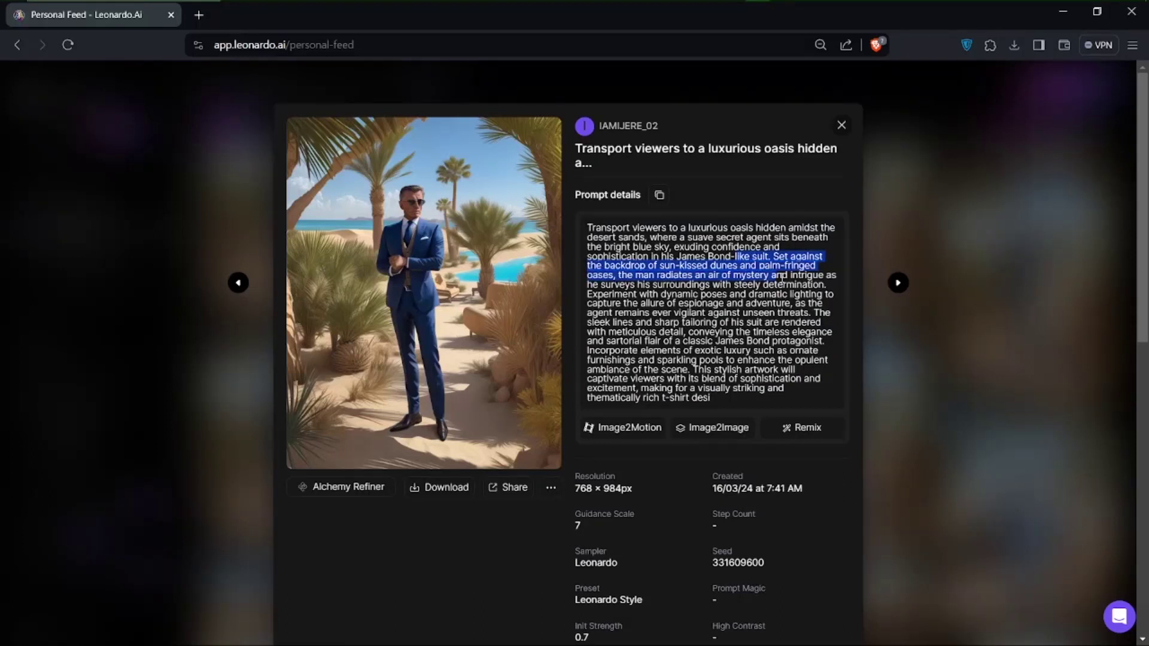
{"action": "left_click", "coordinate": [782, 276]}
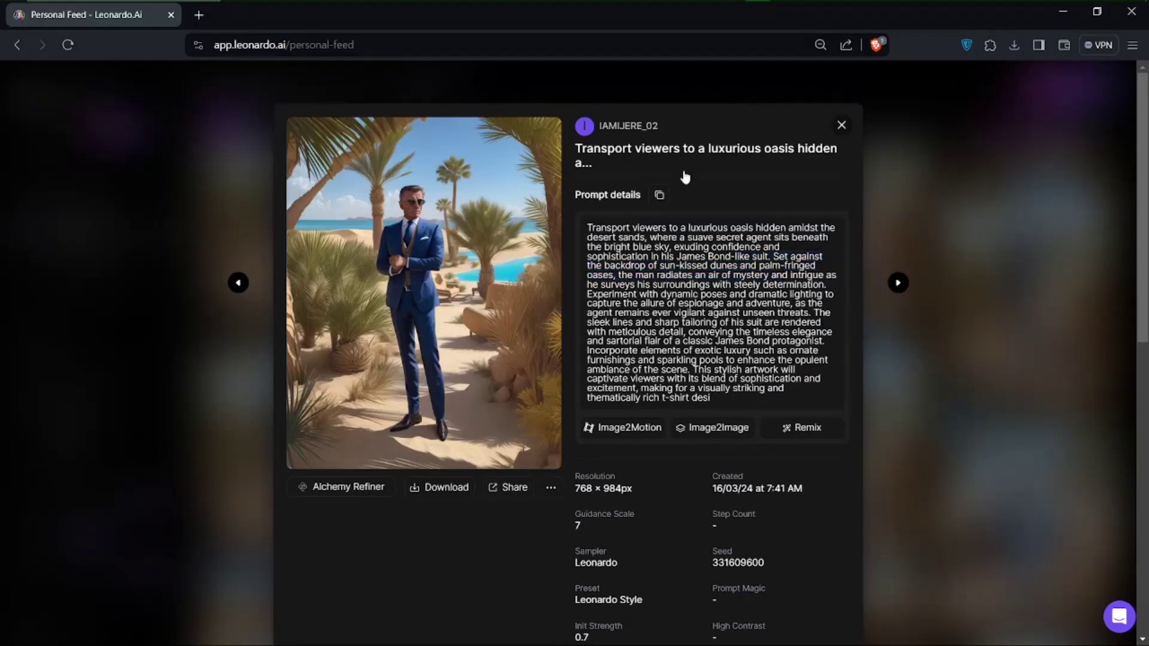
Step: Step through the adjacent blue-suit variations, compare their images, prompts and generation settings, and close the details
{"action": "left_click", "coordinate": [236, 283]}
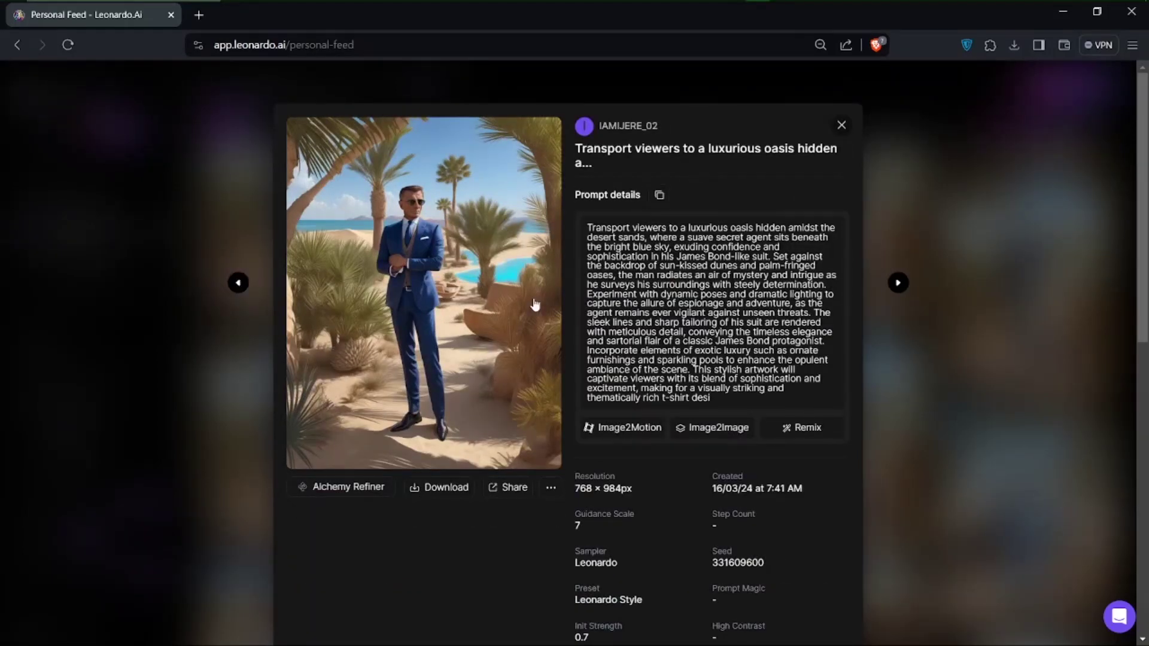
{"action": "left_click", "coordinate": [242, 291]}
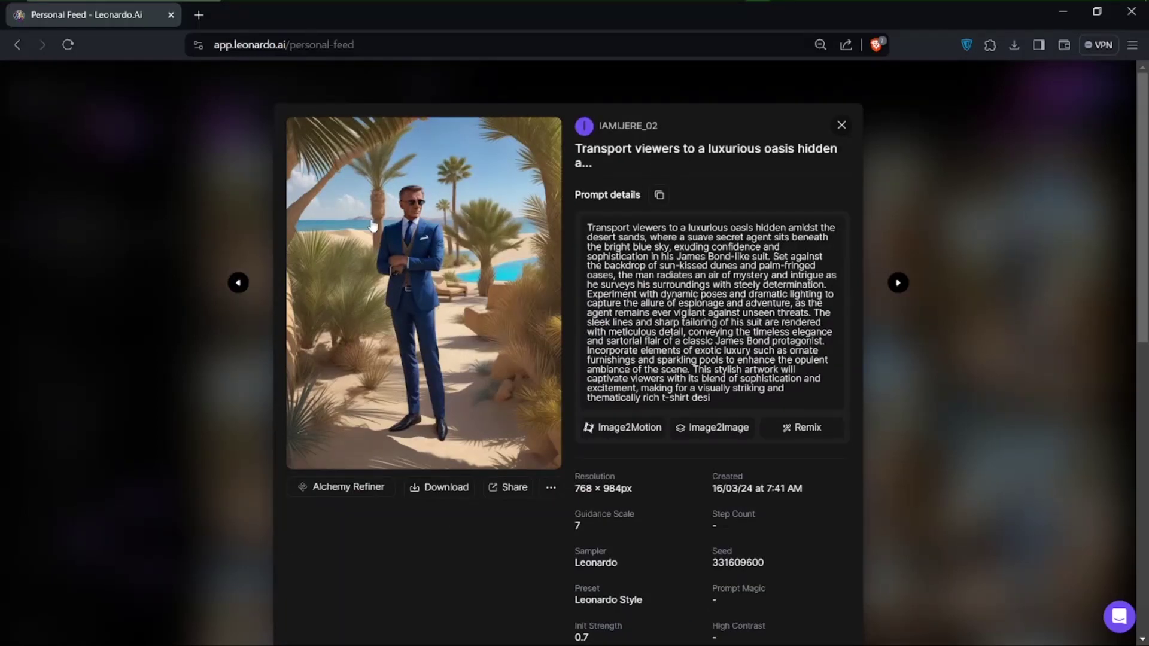
{"action": "left_click", "coordinate": [239, 285]}
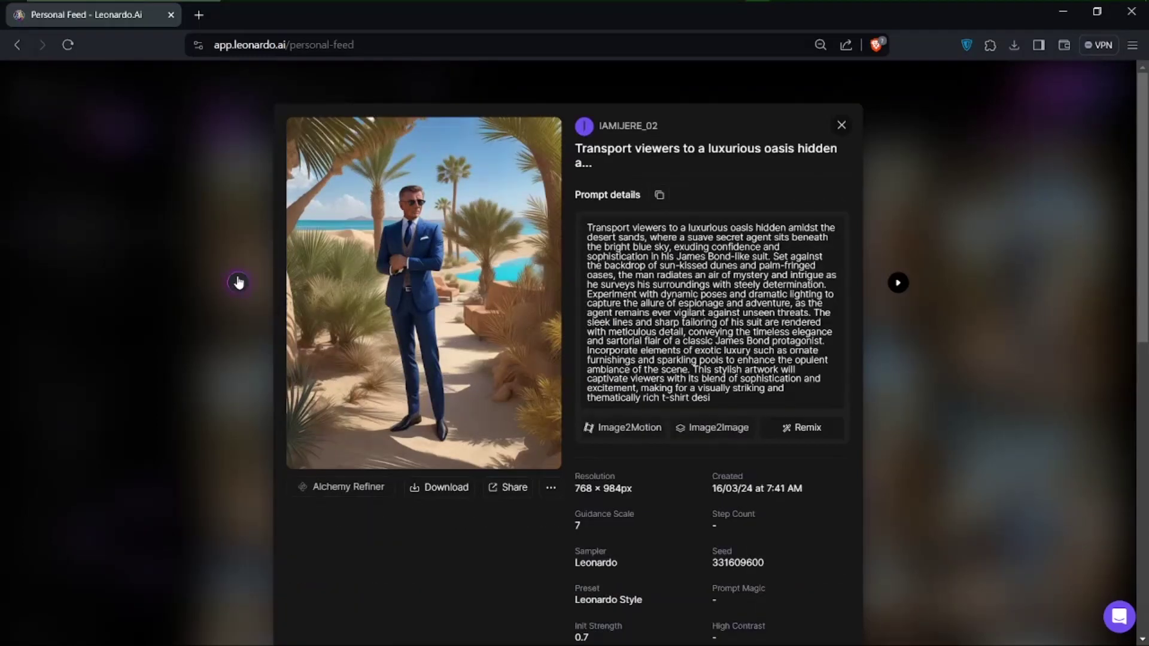
{"action": "left_click", "coordinate": [238, 285]}
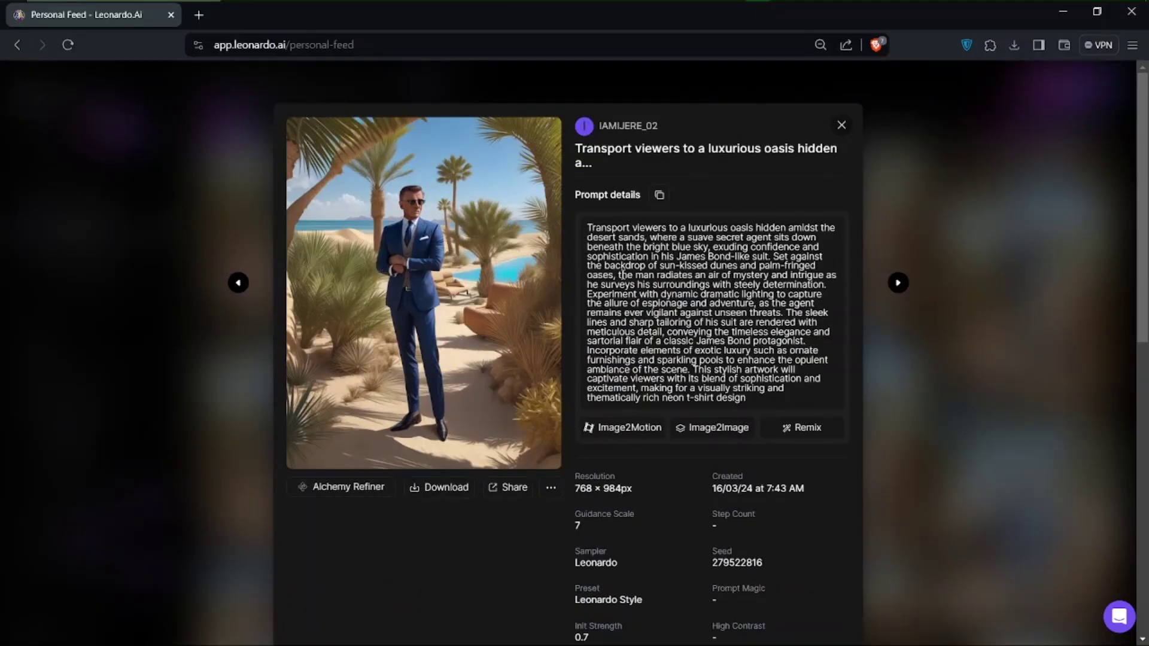
{"action": "scroll", "coordinate": [707, 398], "scroll_direction": "down", "scroll_amount": 1}
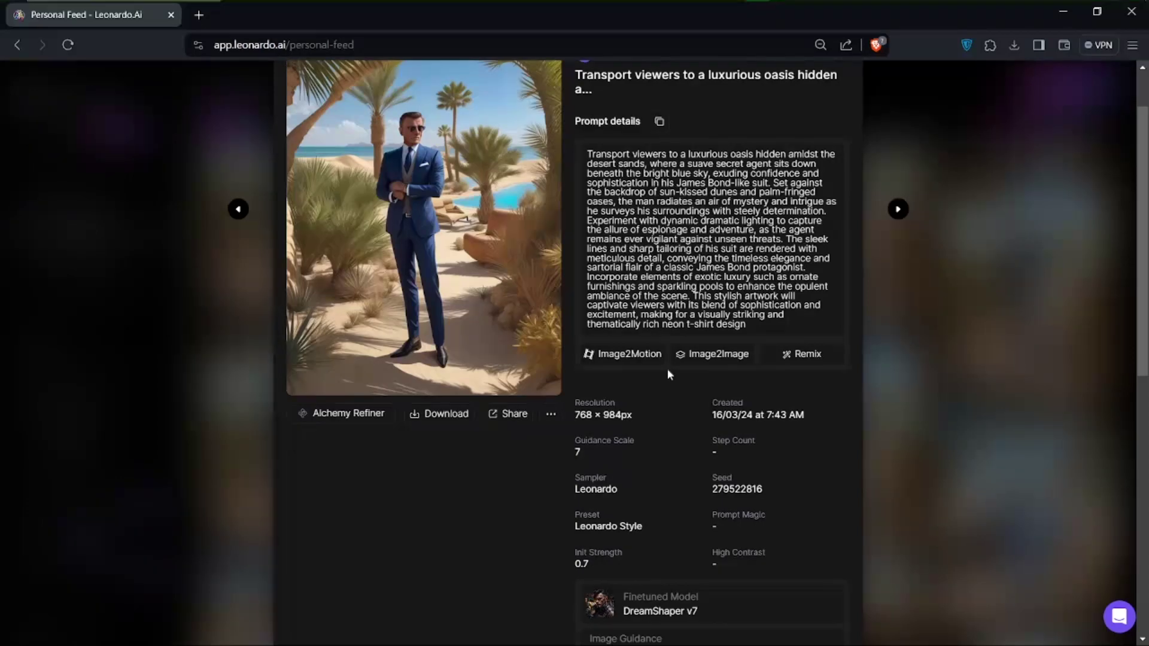
{"action": "scroll", "coordinate": [668, 371], "scroll_direction": "up", "scroll_amount": 1}
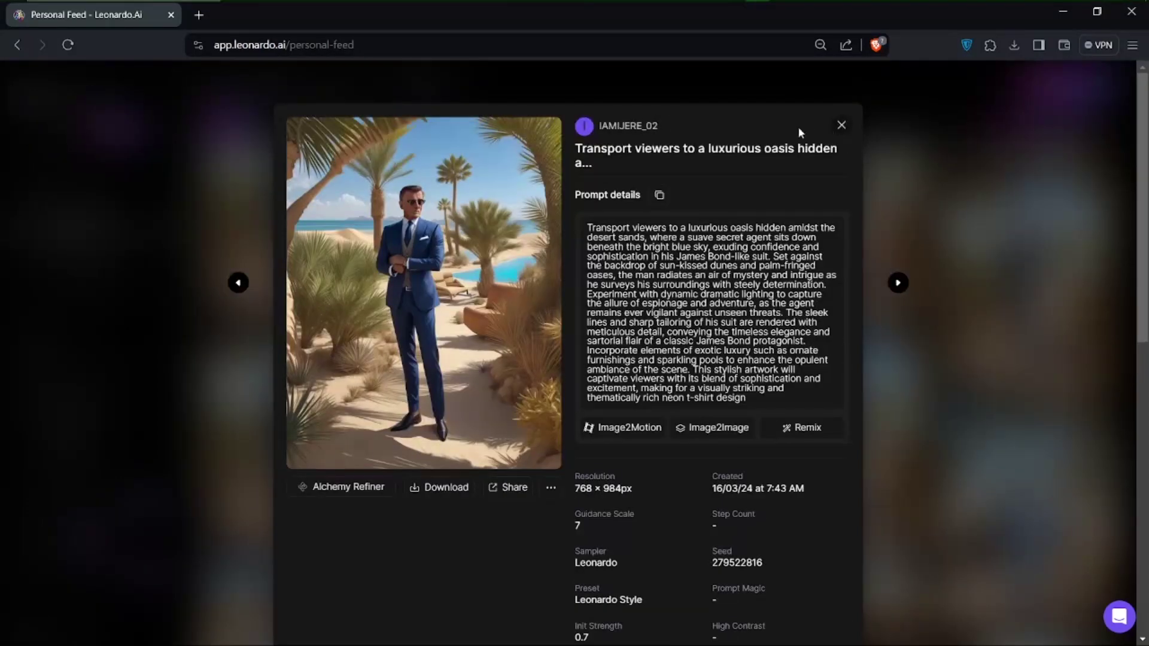
{"action": "left_click", "coordinate": [239, 284]}
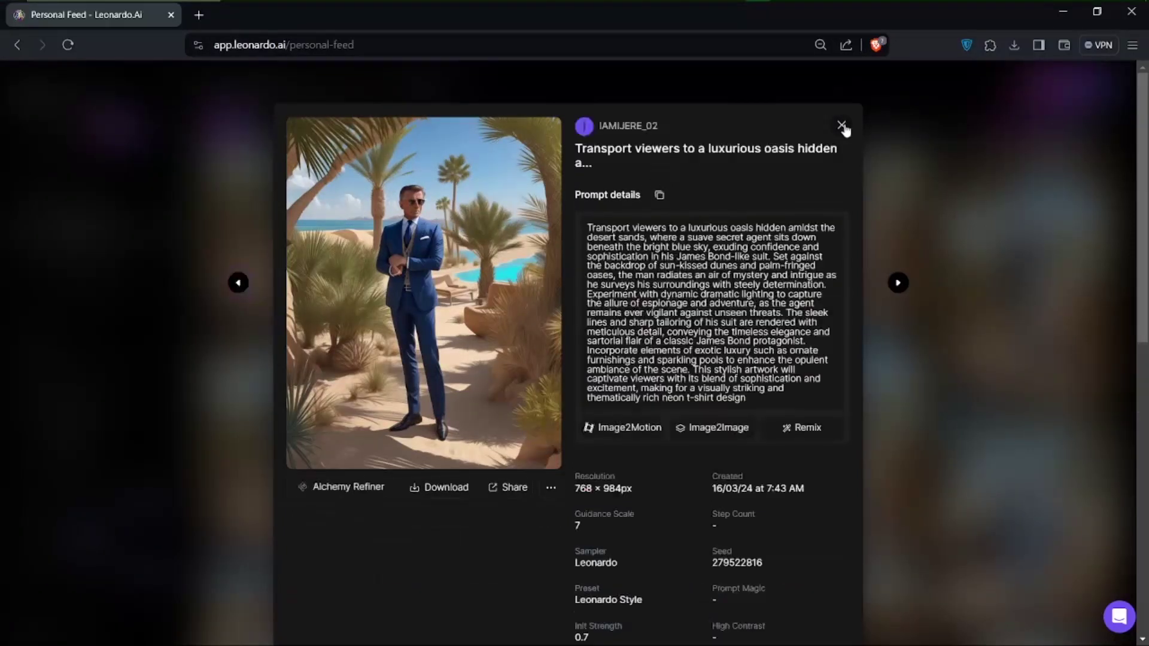
{"action": "left_click", "coordinate": [842, 126]}
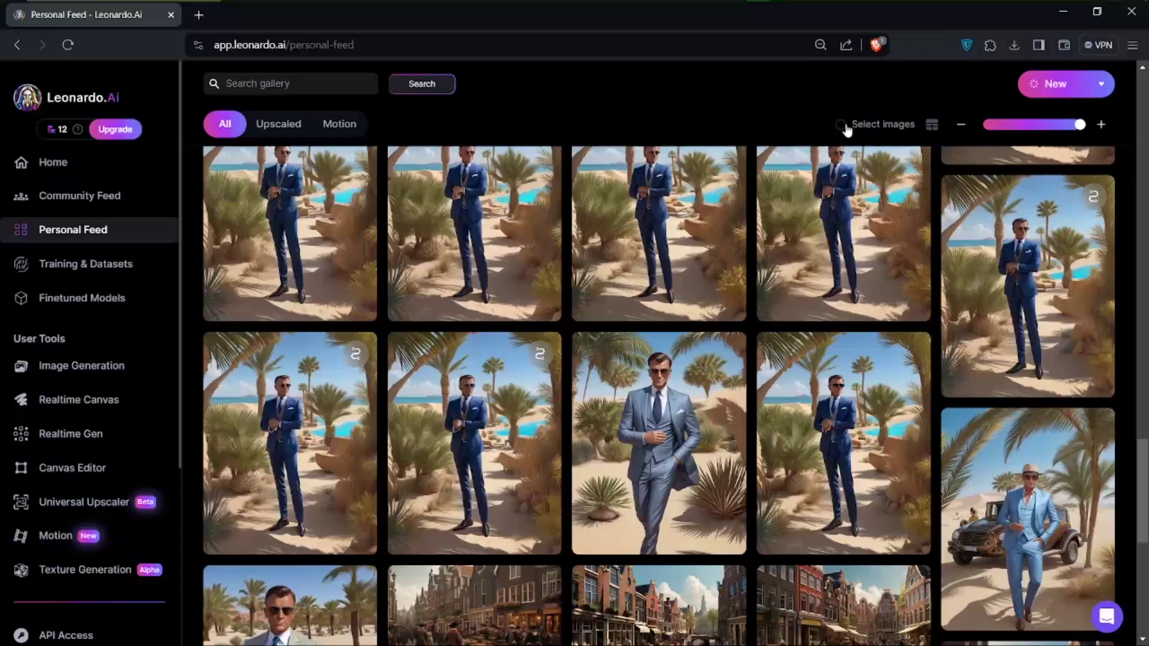
Step: Compare the secret agent variations in the feed and open the details of the man holding a drink beside a lounge chair
{"action": "scroll", "coordinate": [846, 406], "scroll_direction": "up", "scroll_amount": 4}
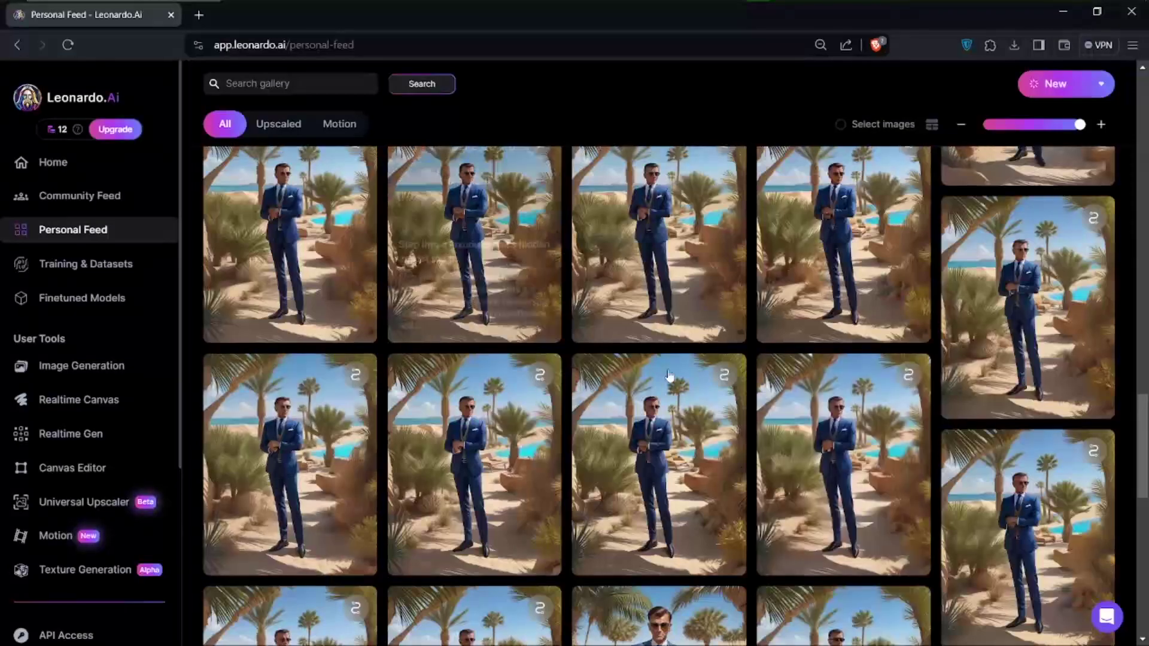
{"action": "scroll", "coordinate": [534, 418], "scroll_direction": "down", "scroll_amount": 3}
{"action": "scroll", "coordinate": [311, 526], "scroll_direction": "down", "scroll_amount": 2}
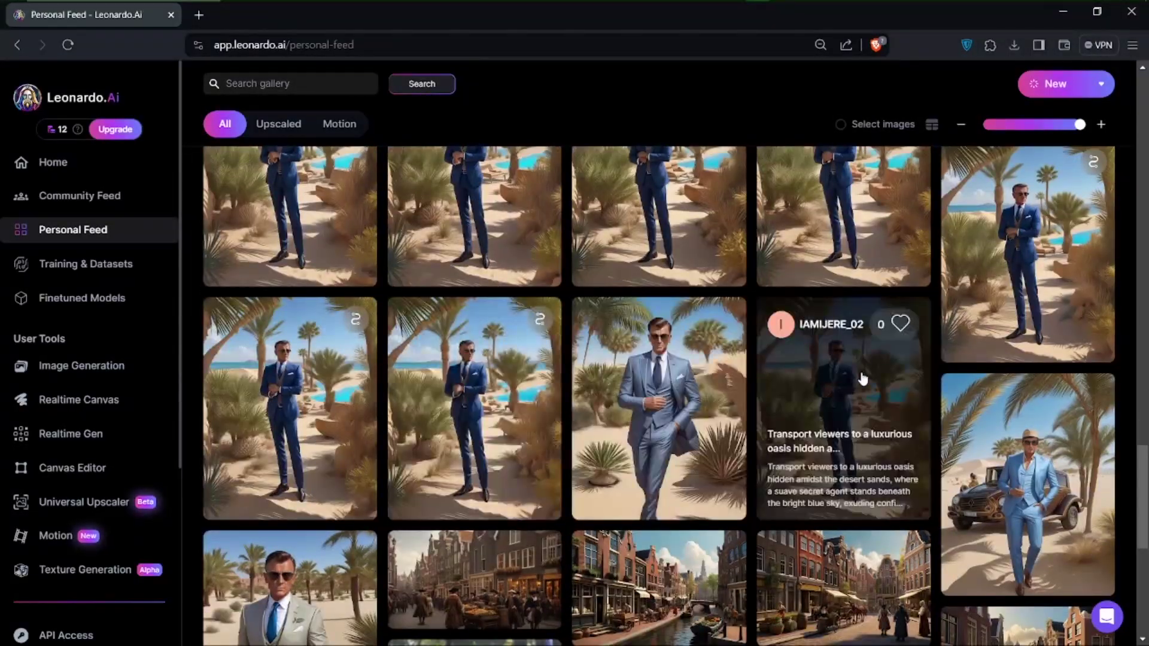
{"action": "scroll", "coordinate": [535, 468], "scroll_direction": "down", "scroll_amount": 1}
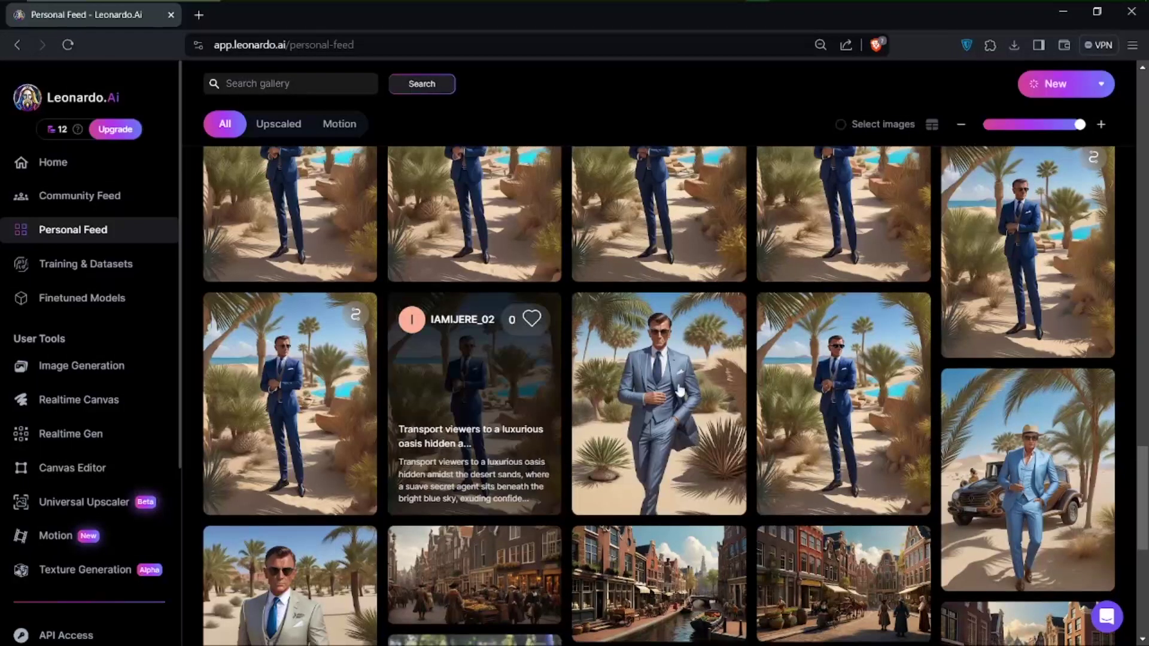
{"action": "scroll", "coordinate": [681, 389], "scroll_direction": "down", "scroll_amount": 1}
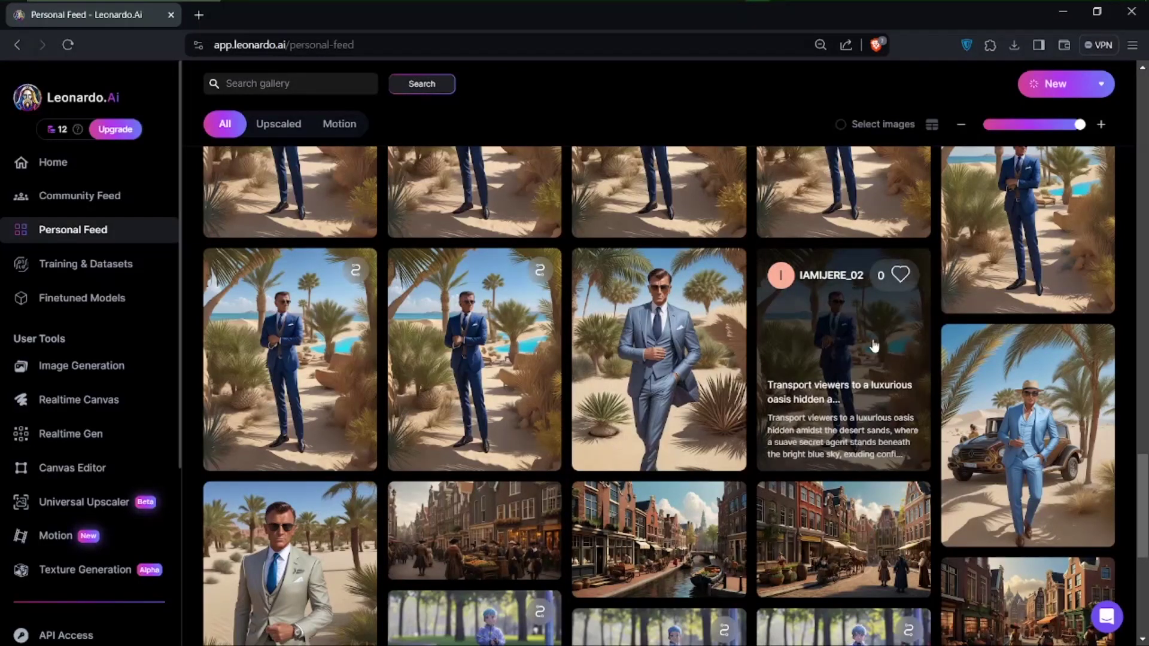
{"action": "scroll", "coordinate": [873, 346], "scroll_direction": "up", "scroll_amount": 4}
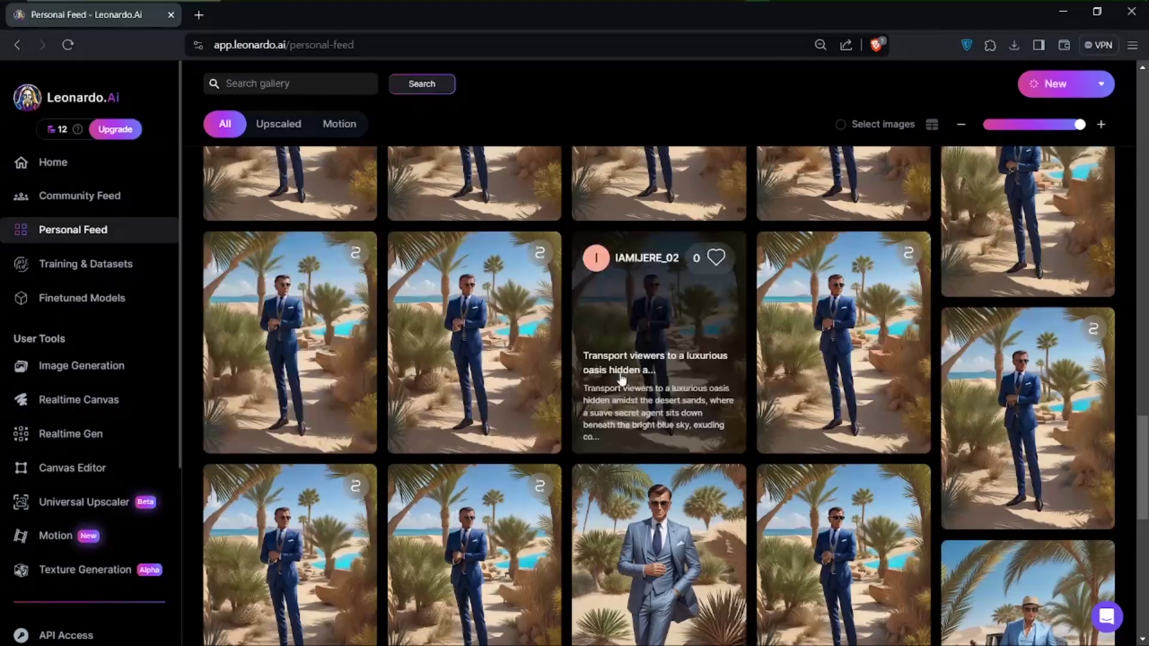
{"action": "scroll", "coordinate": [916, 347], "scroll_direction": "up", "scroll_amount": 2}
{"action": "scroll", "coordinate": [920, 349], "scroll_direction": "up", "scroll_amount": 3}
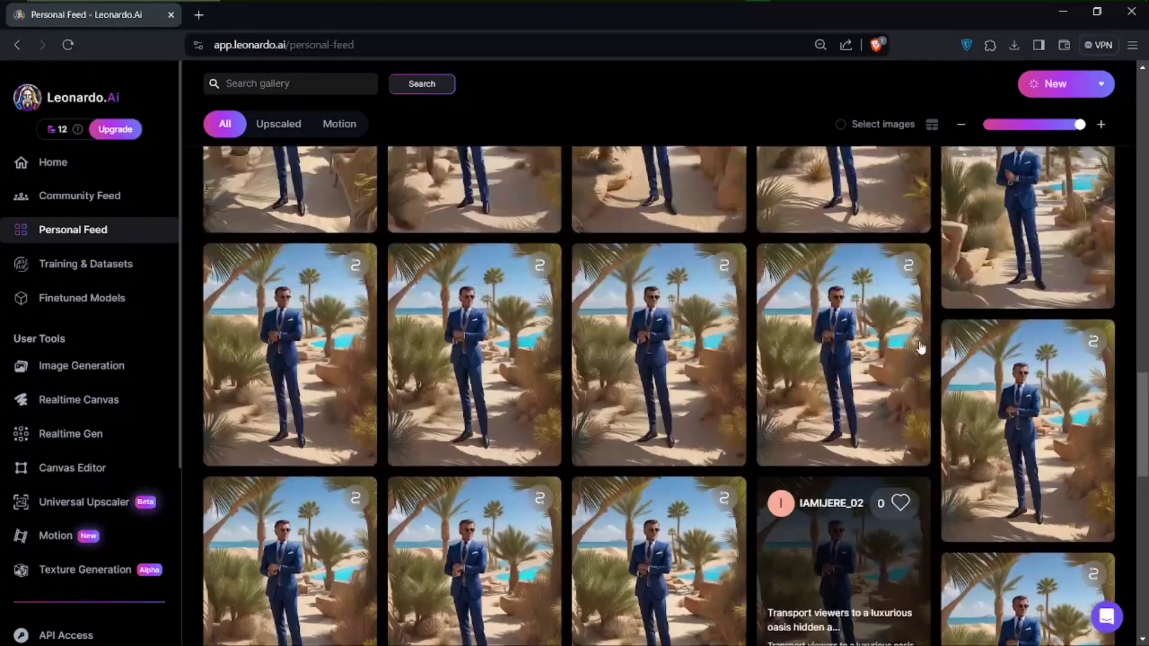
{"action": "scroll", "coordinate": [734, 339], "scroll_direction": "up", "scroll_amount": 2}
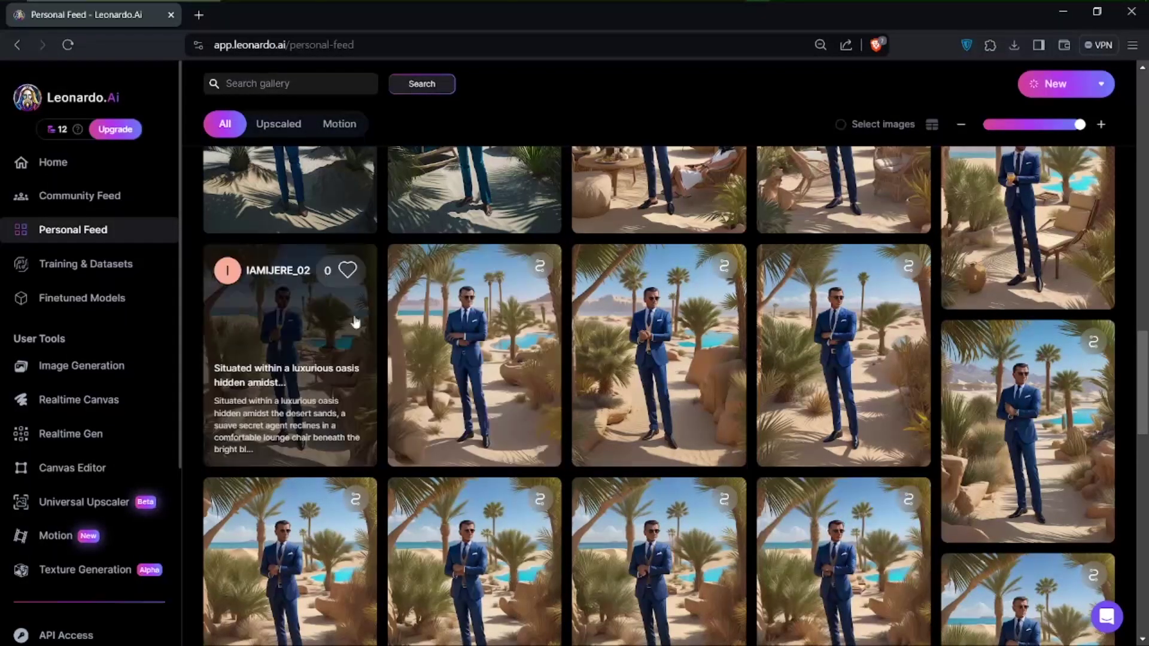
{"action": "scroll", "coordinate": [838, 389], "scroll_direction": "up", "scroll_amount": 5}
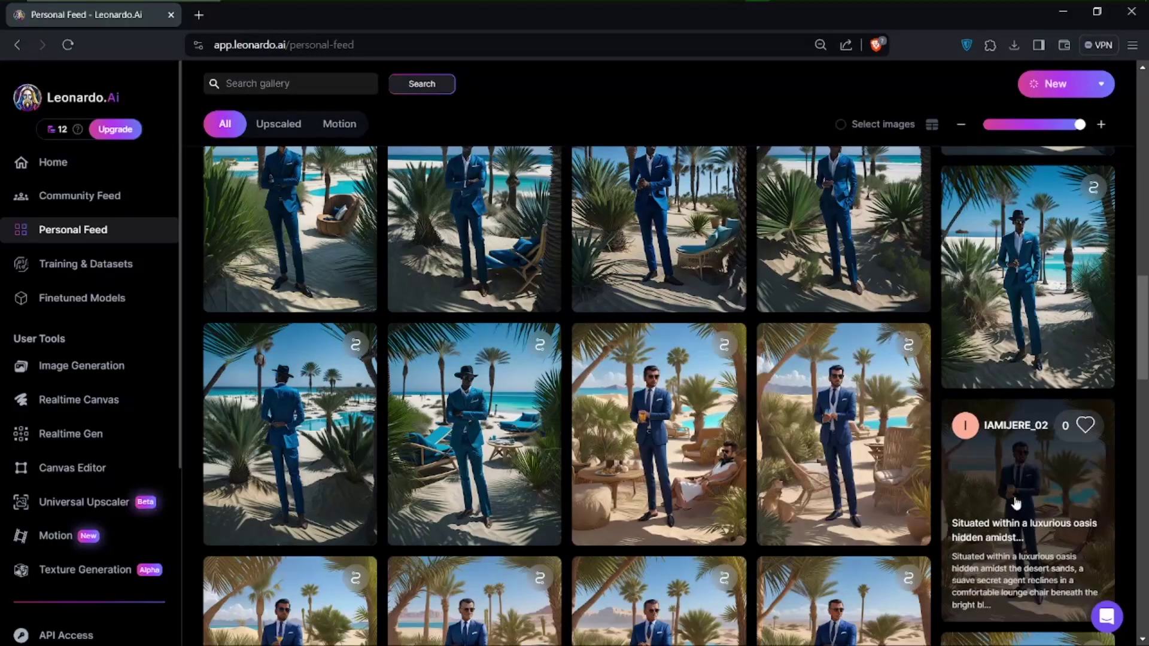
{"action": "left_click", "coordinate": [1015, 503]}
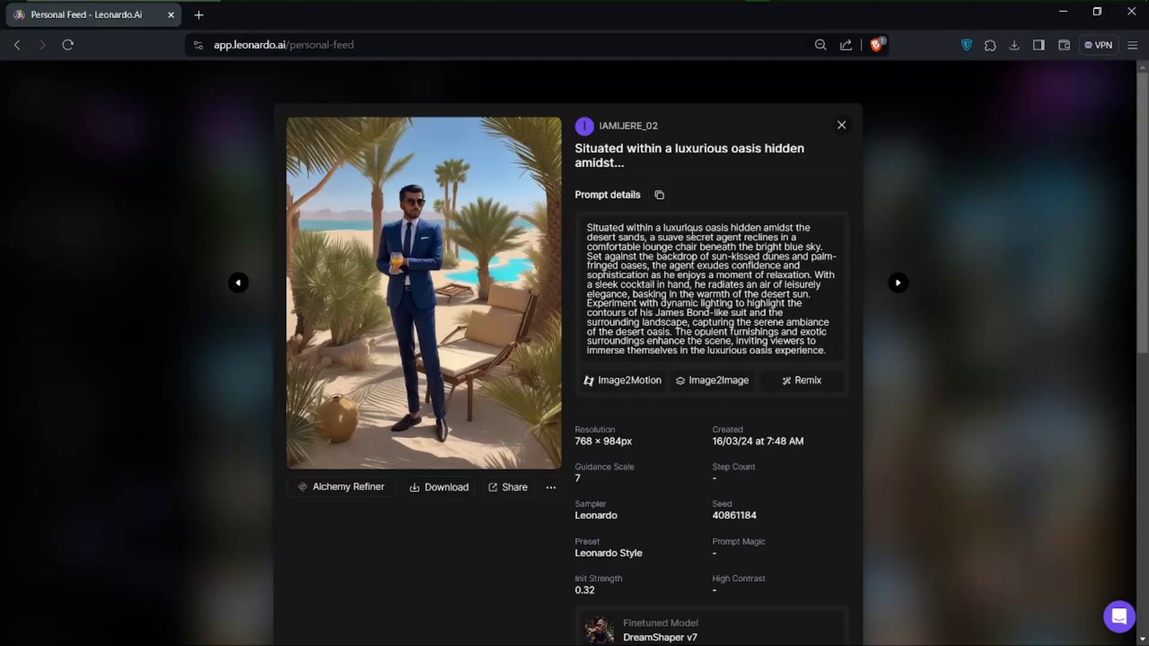
Step: Highlight the prompt of the blue-suited agent by the lounge chair, compare the adjacent variations, and close the details
{"action": "left_click_drag", "start_coordinate": [587, 232], "coordinate": [828, 370]}
{"action": "left_click", "coordinate": [608, 258]}
{"action": "left_click", "coordinate": [239, 283]}
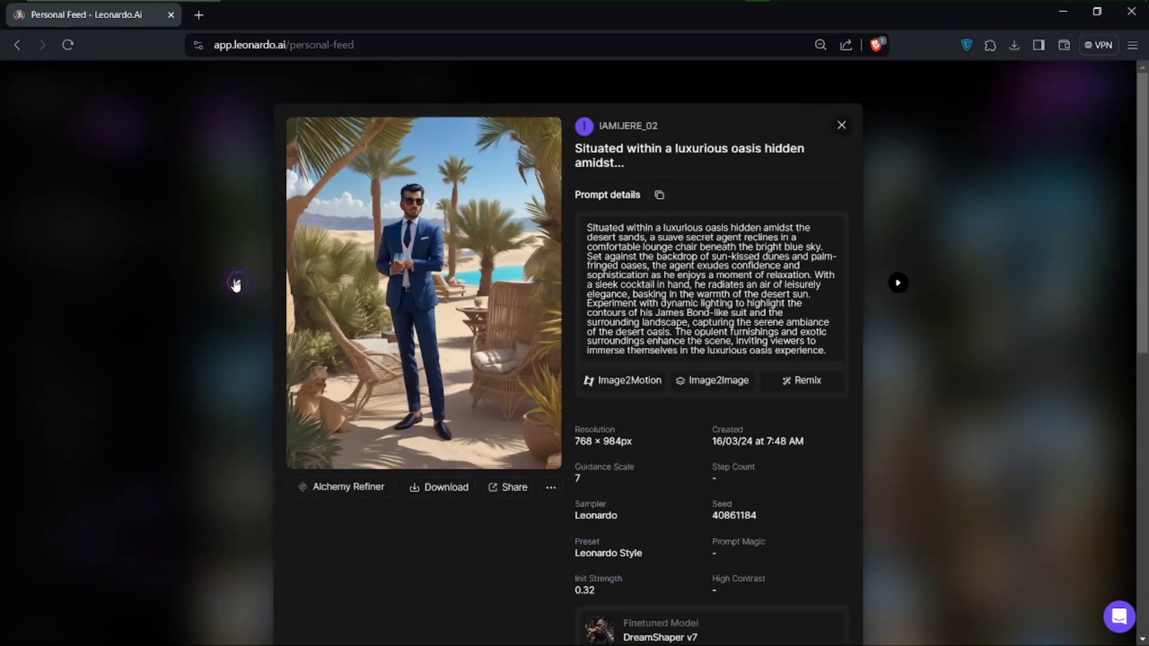
{"action": "left_click", "coordinate": [409, 271]}
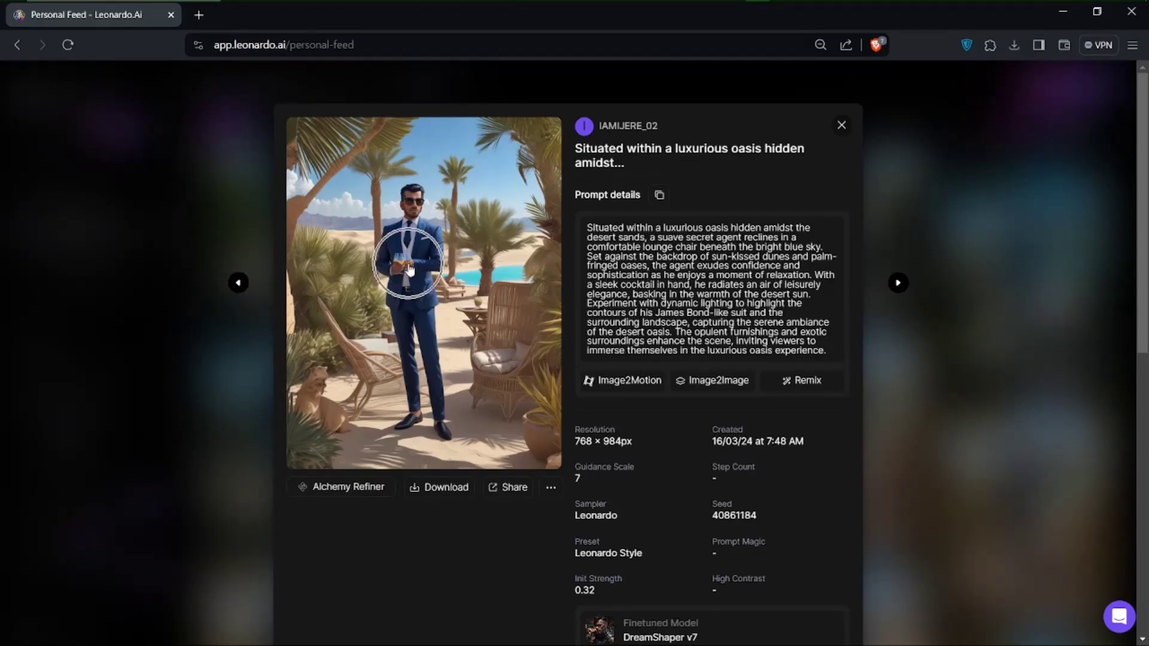
{"action": "left_click", "coordinate": [239, 283]}
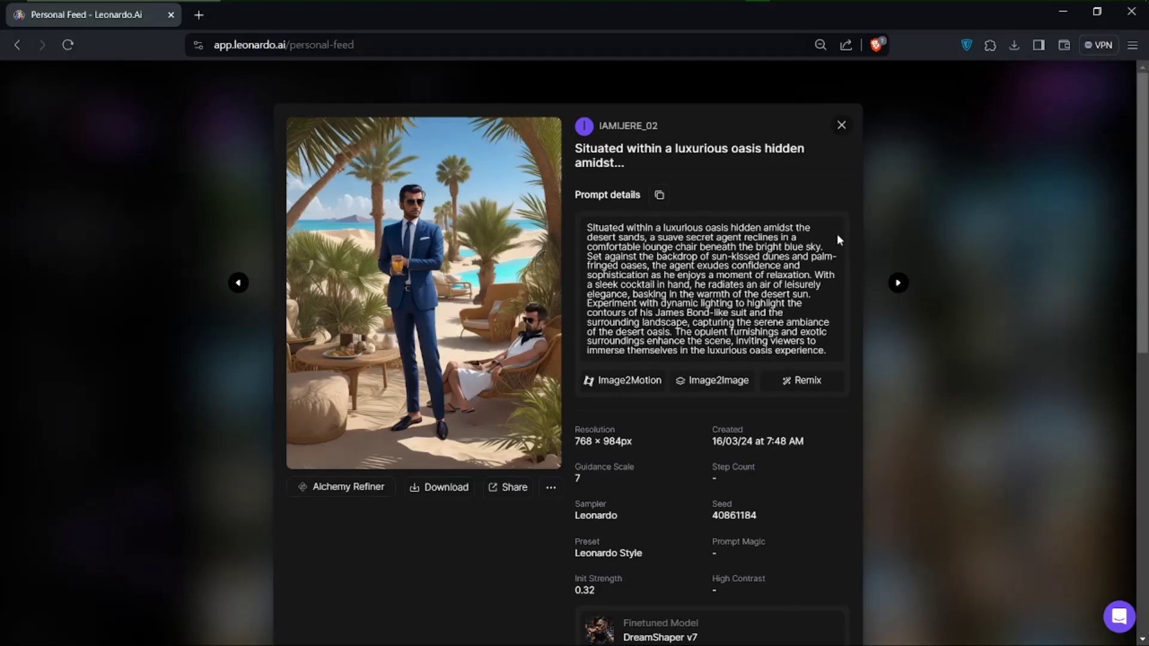
{"action": "left_click", "coordinate": [842, 125]}
Step: Open the neon-lit city skyline shinobi image from the feed, compare its adjacent variations and their prompt, and close the details
{"action": "scroll", "coordinate": [736, 368], "scroll_direction": "up", "scroll_amount": 3}
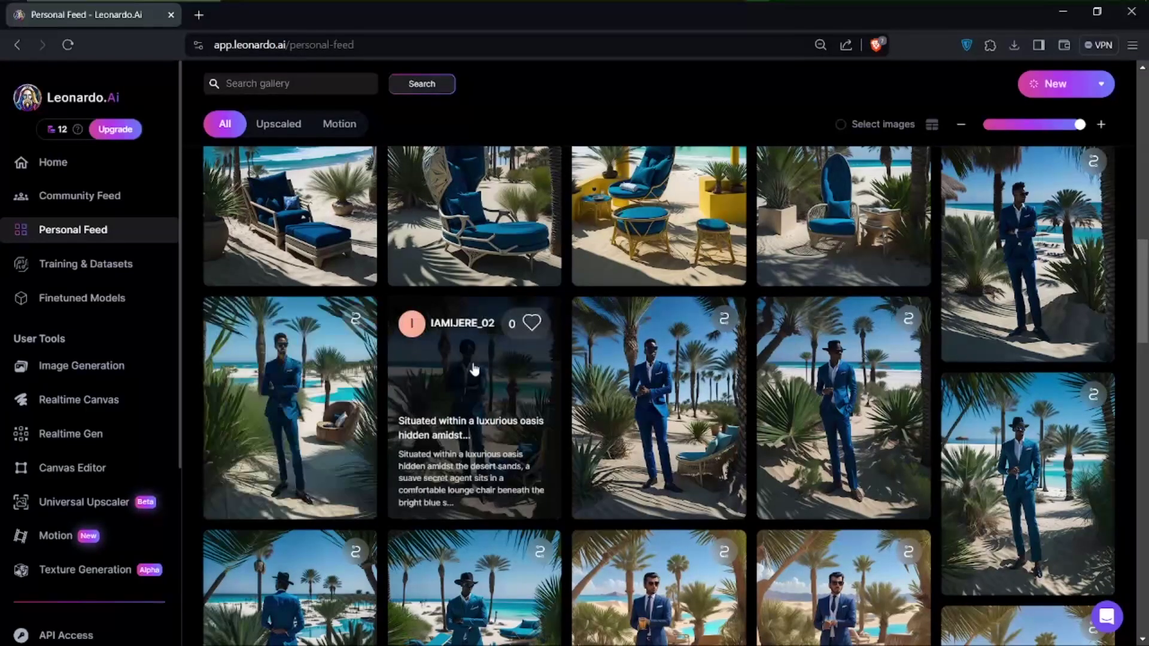
{"action": "scroll", "coordinate": [422, 307], "scroll_direction": "up", "scroll_amount": 3}
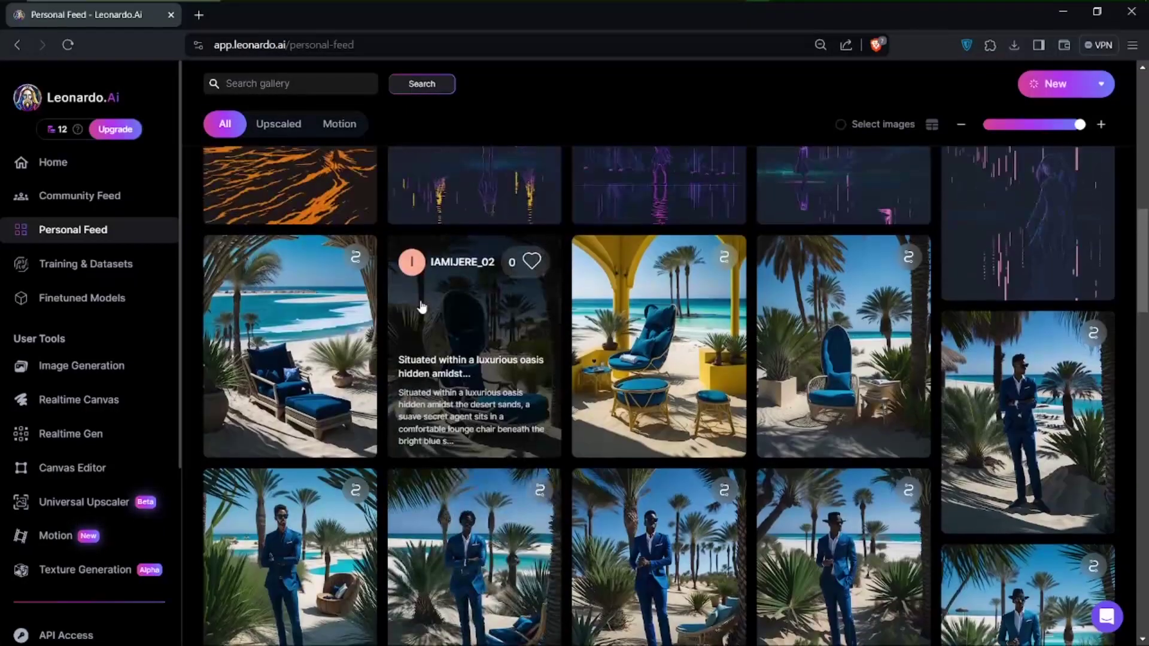
{"action": "scroll", "coordinate": [1017, 395], "scroll_direction": "down", "scroll_amount": 2}
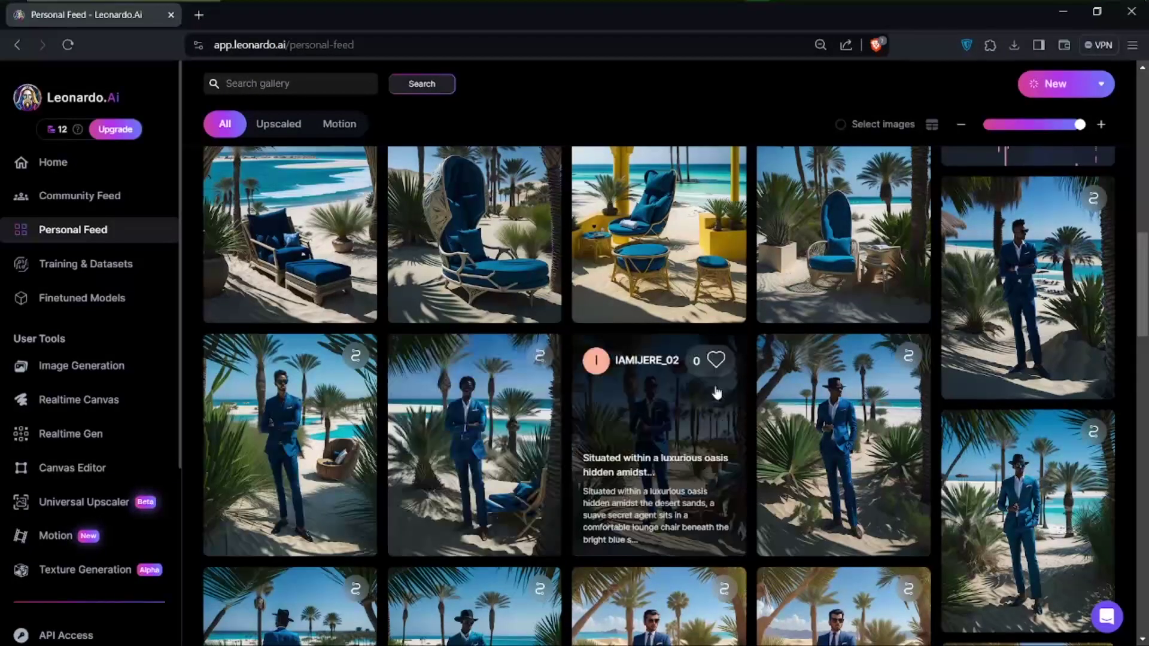
{"action": "scroll", "coordinate": [717, 392], "scroll_direction": "up", "scroll_amount": 4}
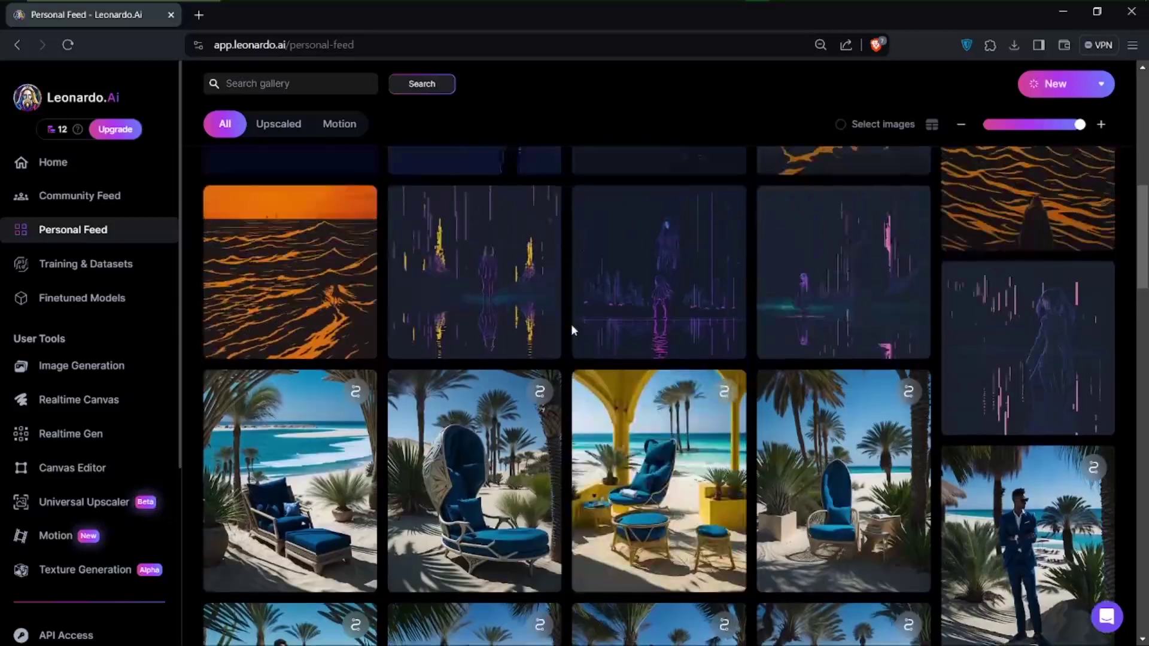
{"action": "scroll", "coordinate": [573, 329], "scroll_direction": "up", "scroll_amount": 2}
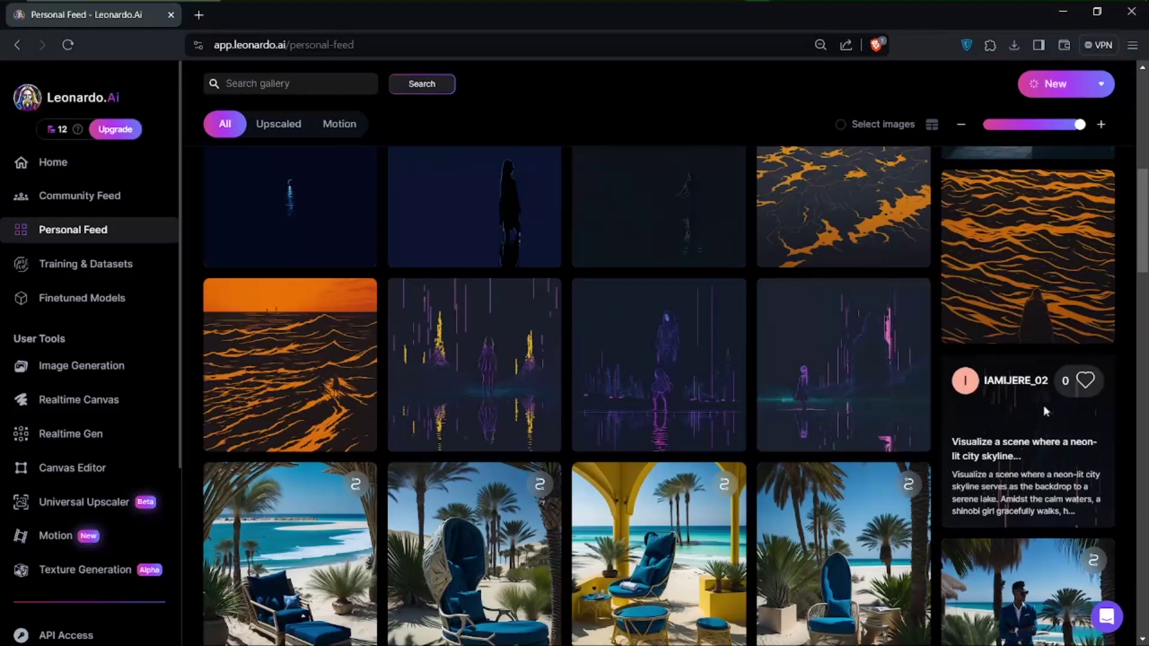
{"action": "left_click", "coordinate": [1046, 411]}
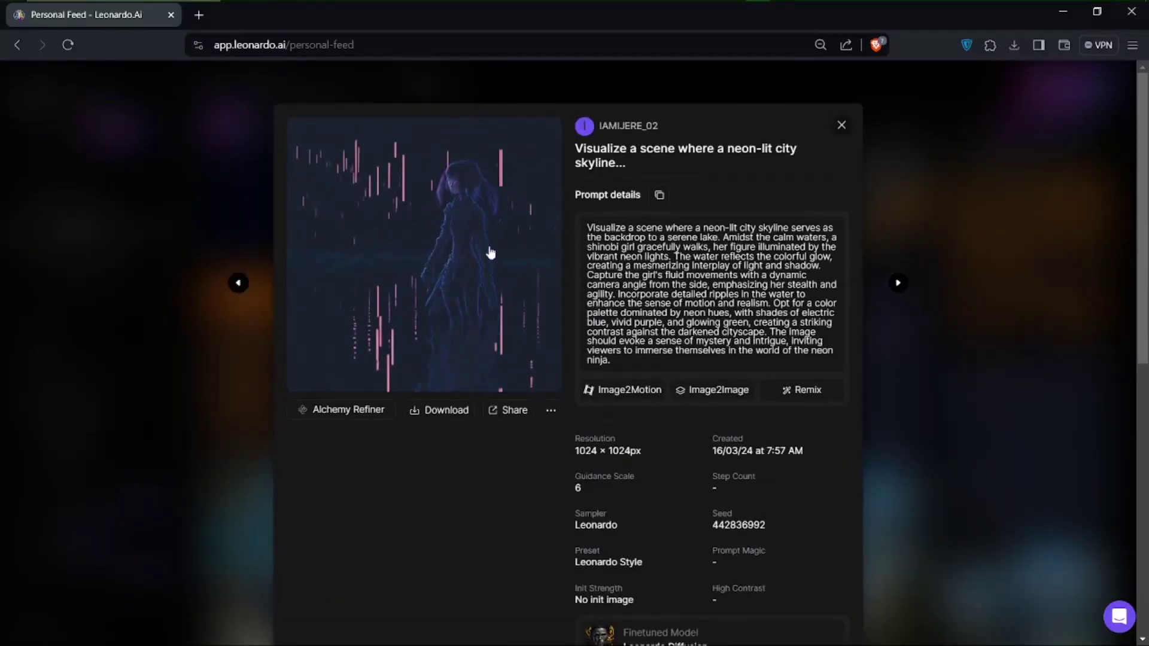
{"action": "left_click", "coordinate": [237, 283]}
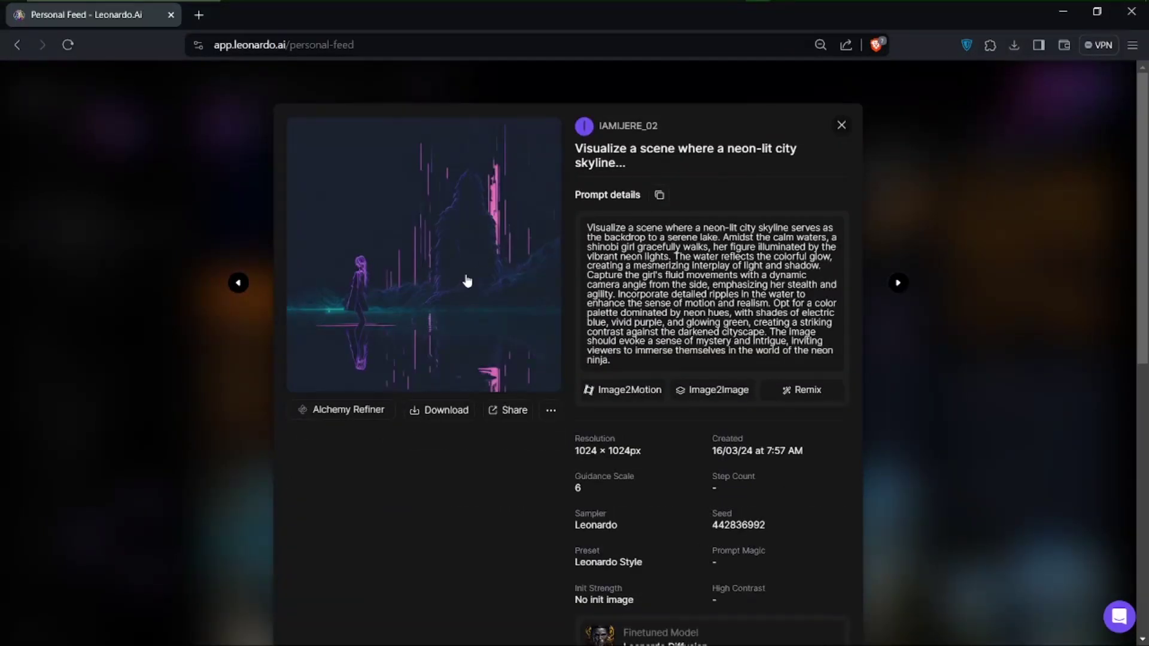
{"action": "left_click", "coordinate": [238, 284]}
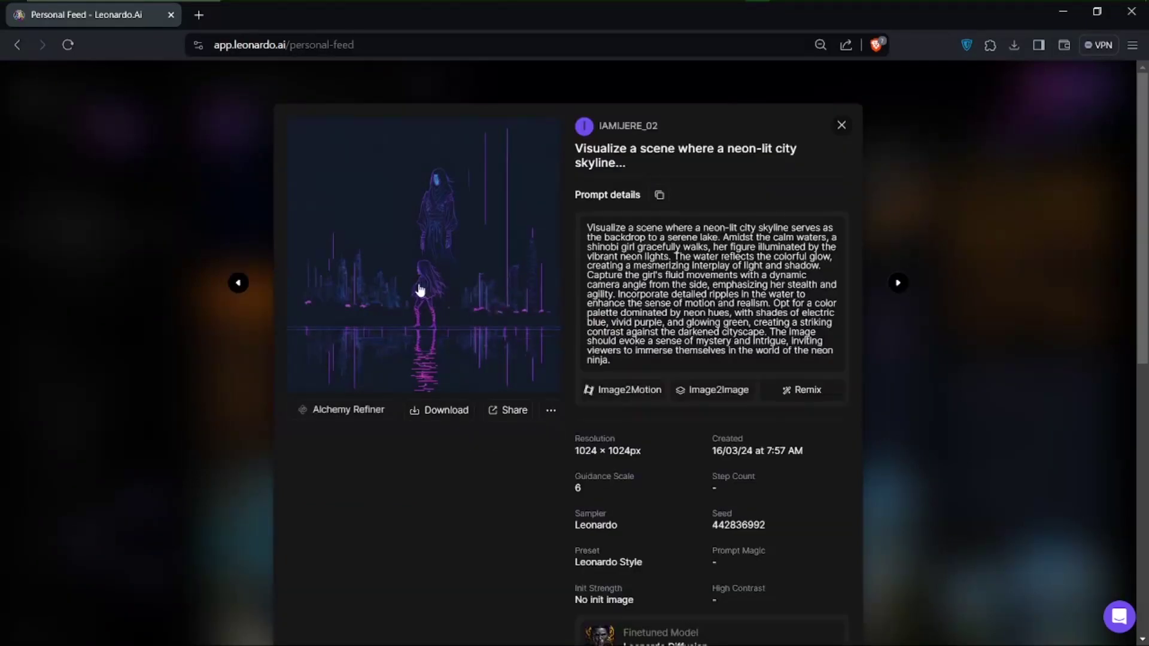
{"action": "left_click", "coordinate": [239, 286]}
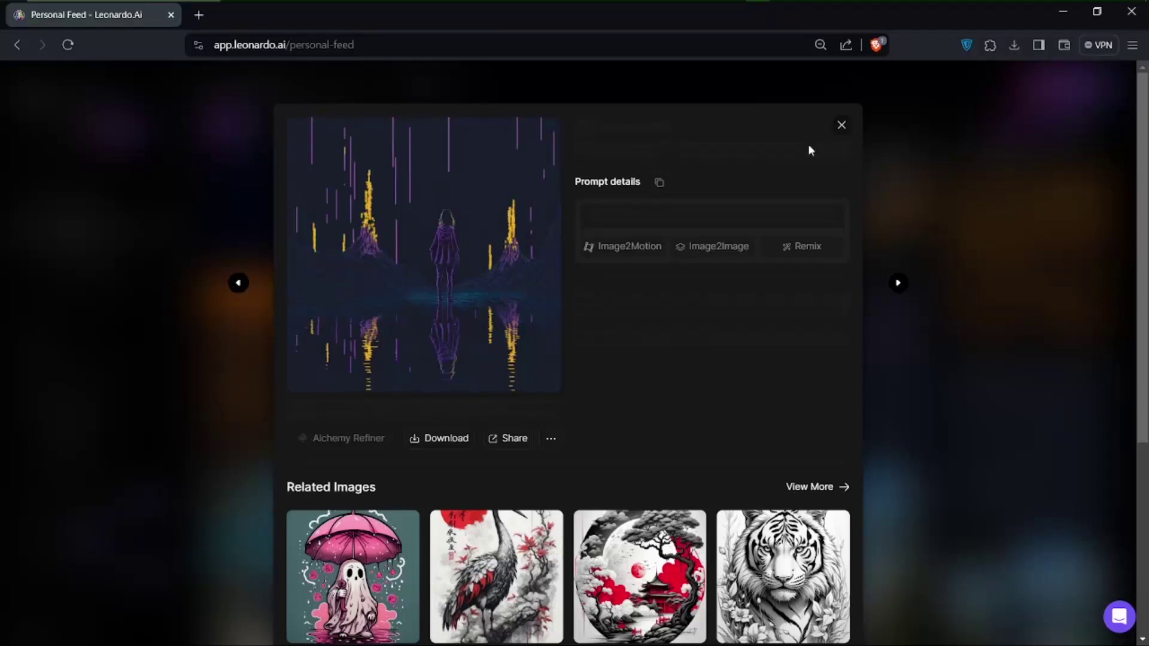
{"action": "left_click", "coordinate": [841, 125]}
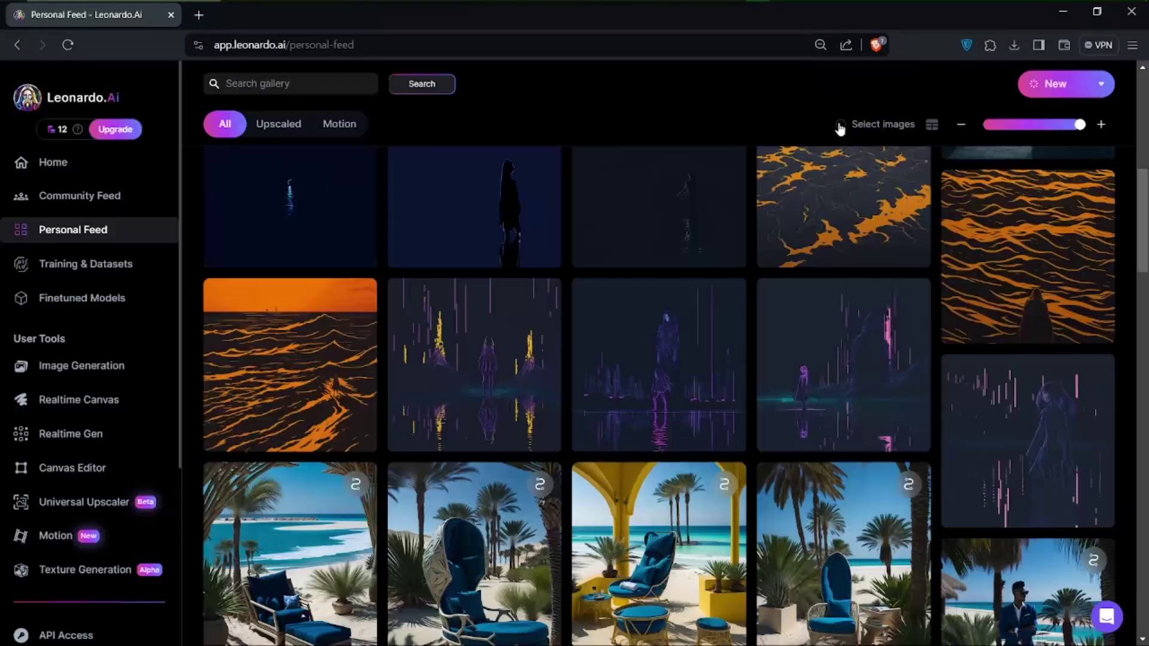
Step: Open the details of the orange ocean sunrise image with the horizon and view the adjacent silhouetted-figure variation
{"action": "scroll", "coordinate": [886, 369], "scroll_direction": "up", "scroll_amount": 3}
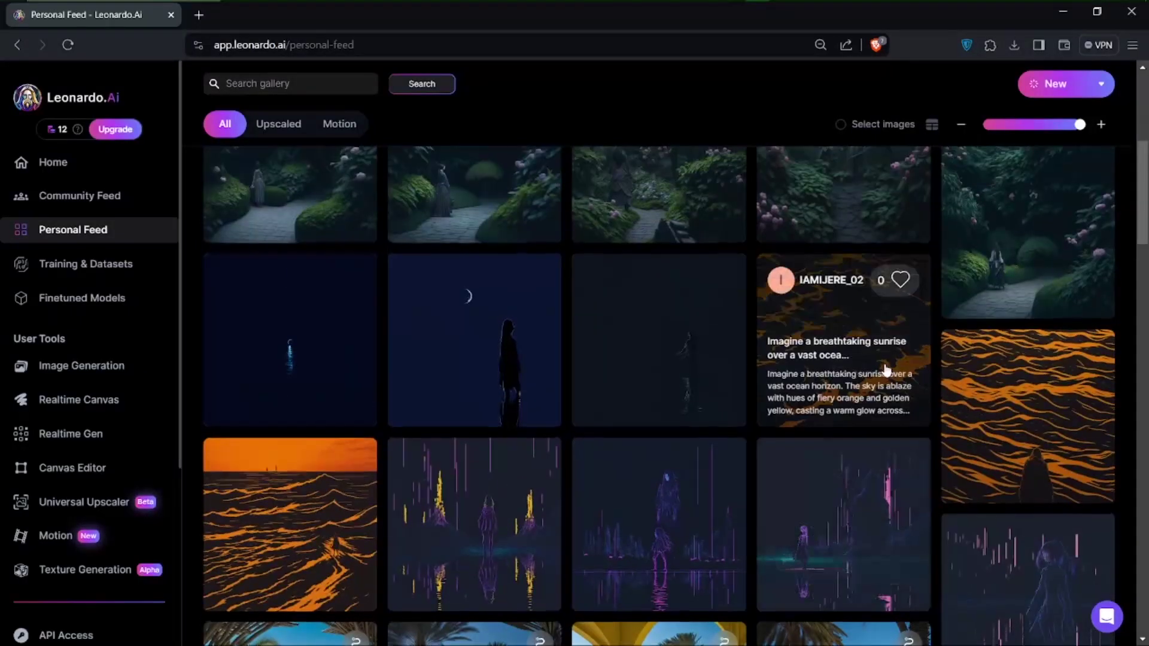
{"action": "left_click", "coordinate": [298, 558]}
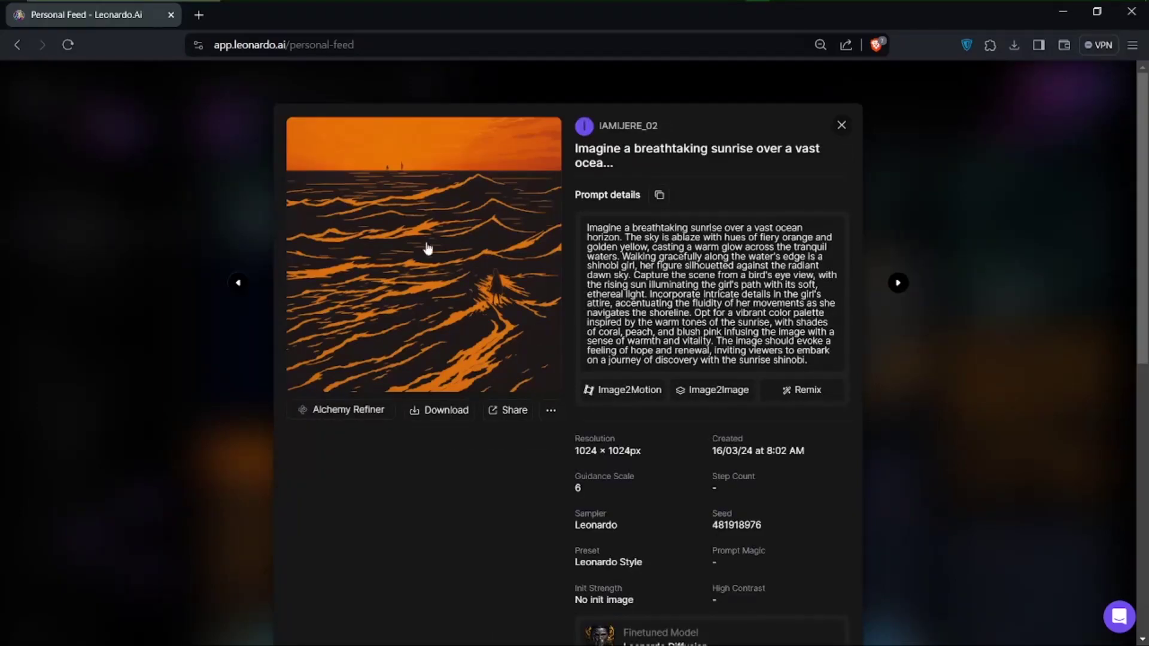
{"action": "left_click", "coordinate": [238, 282]}
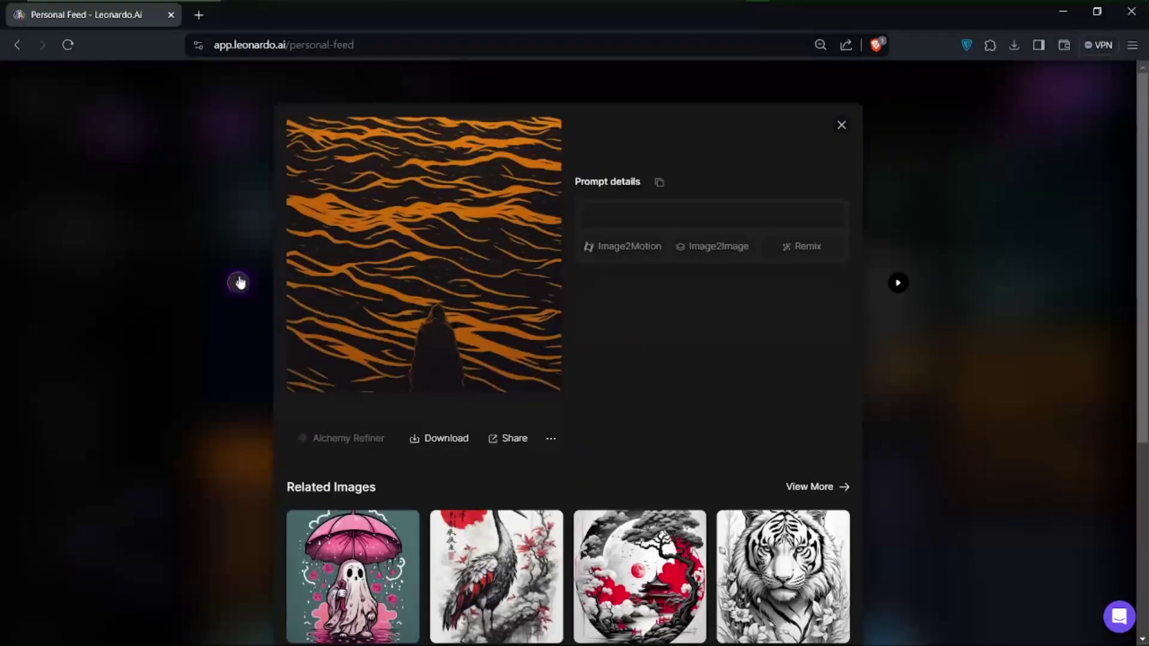
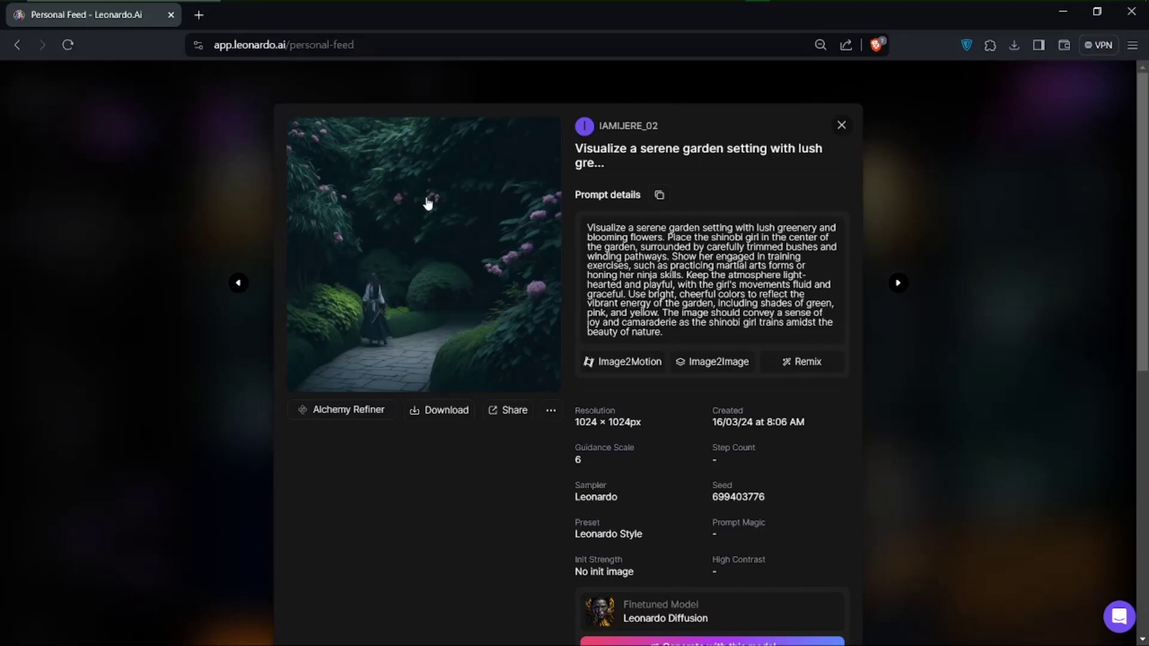
Step: Compare the serene garden shinobi variations with the martial arts training prompt and highlight that prompt's full text
{"action": "left_click", "coordinate": [237, 283]}
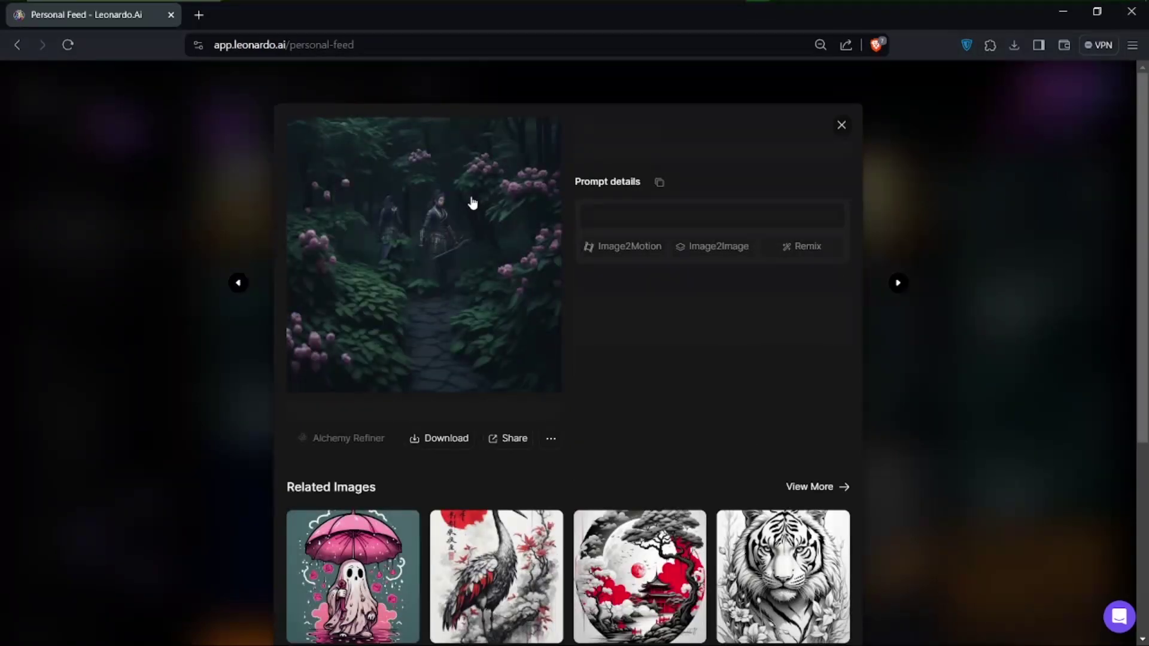
{"action": "left_click", "coordinate": [899, 284]}
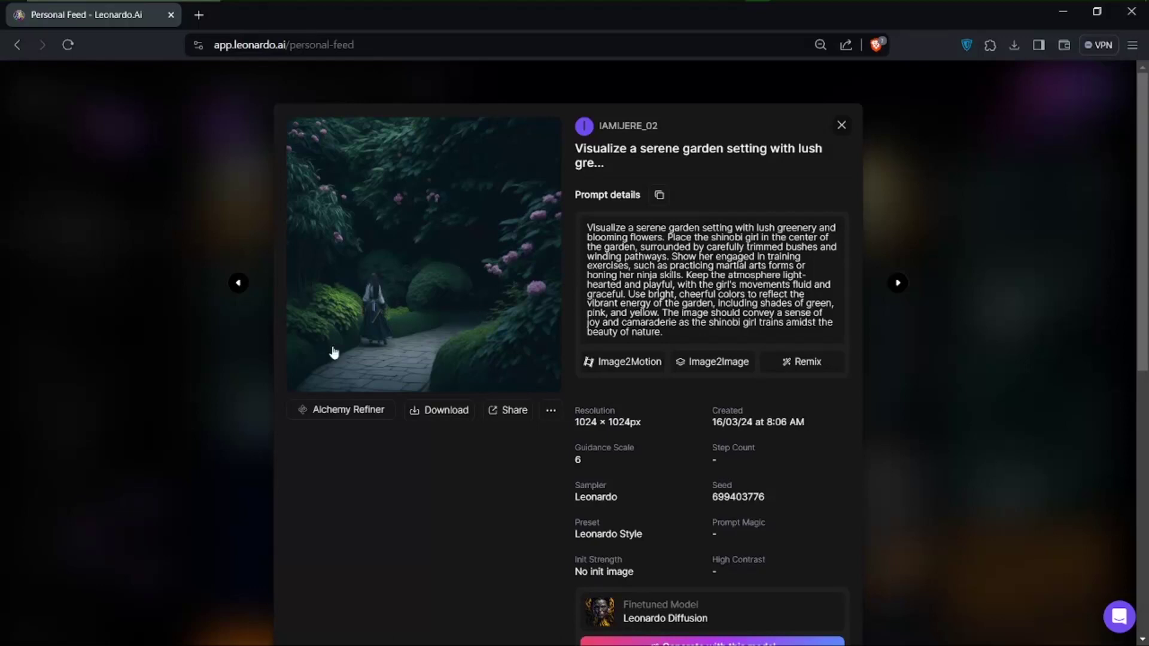
{"action": "left_click", "coordinate": [238, 284]}
{"action": "left_click", "coordinate": [238, 284]}
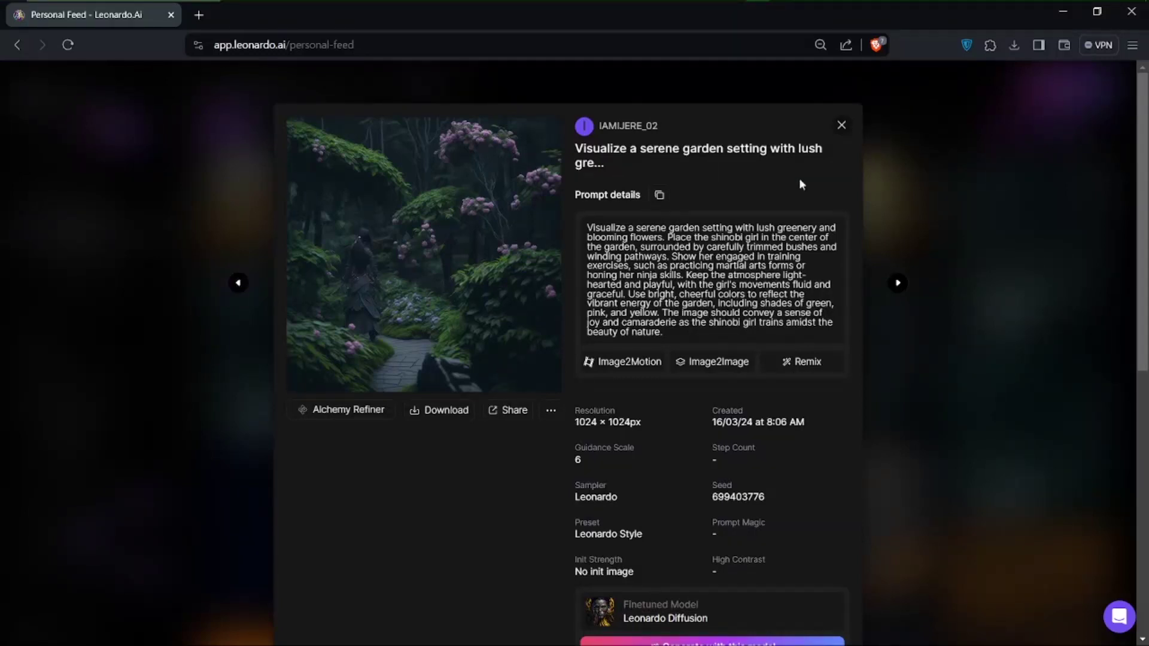
{"action": "left_click", "coordinate": [898, 284]}
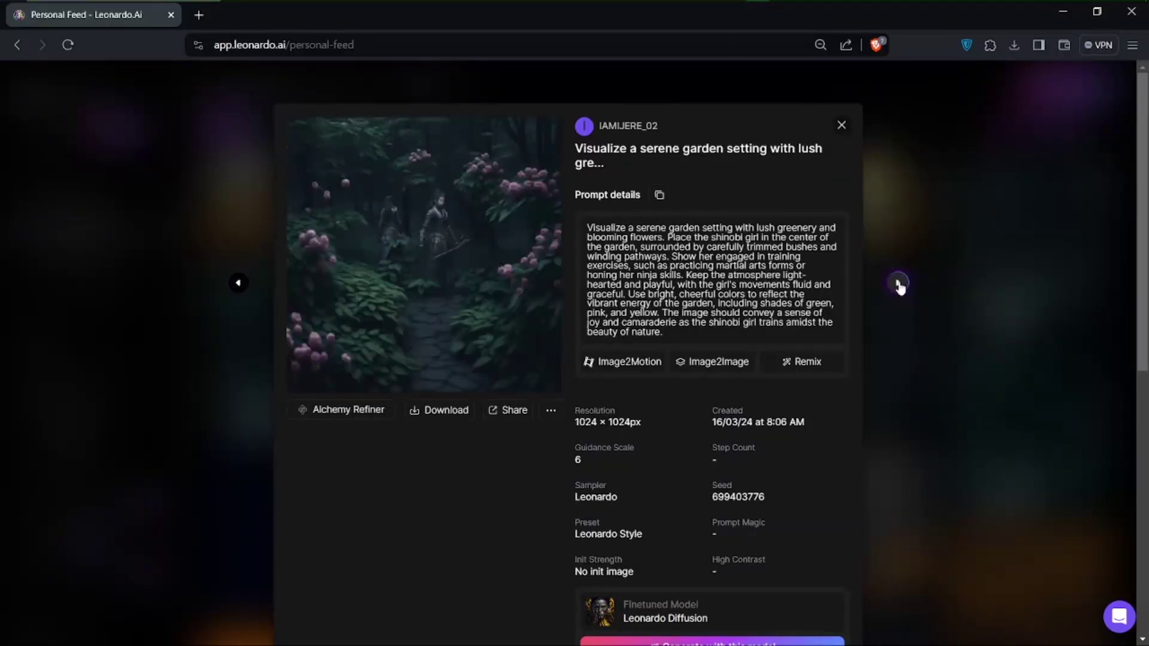
{"action": "left_click", "coordinate": [899, 284]}
{"action": "left_click_drag", "start_coordinate": [580, 232], "coordinate": [664, 334]}
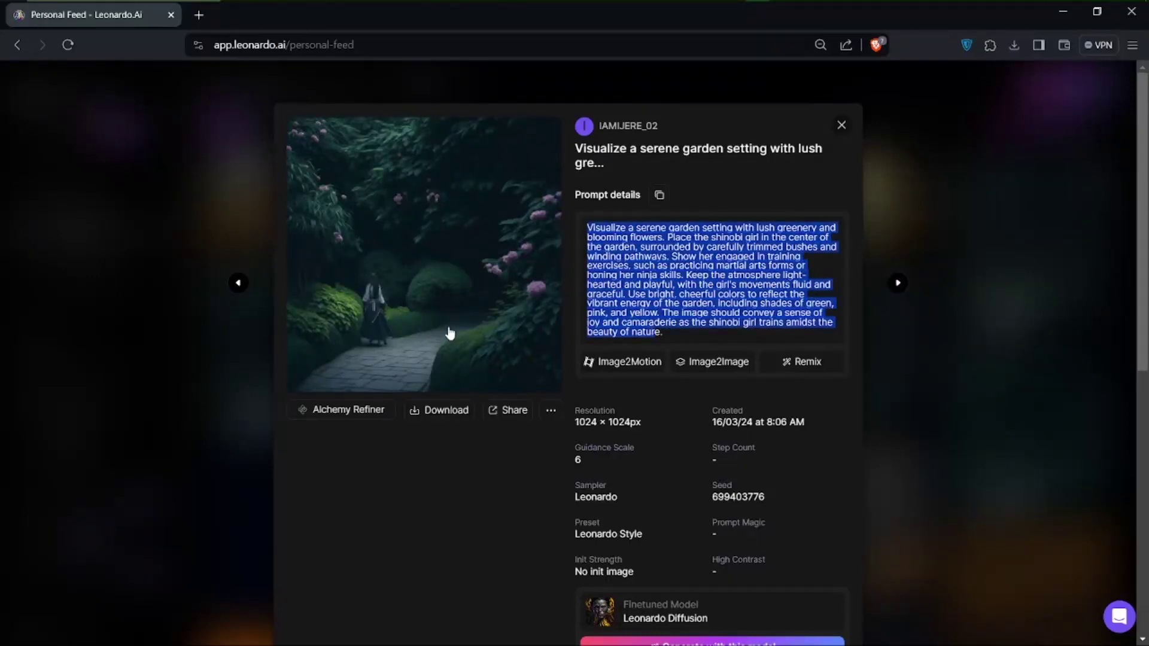
Step: Go to the garden shinobi generation with the meditation exercise prompt and highlight its full prompt text
{"action": "left_click", "coordinate": [239, 284]}
{"action": "left_click", "coordinate": [239, 284]}
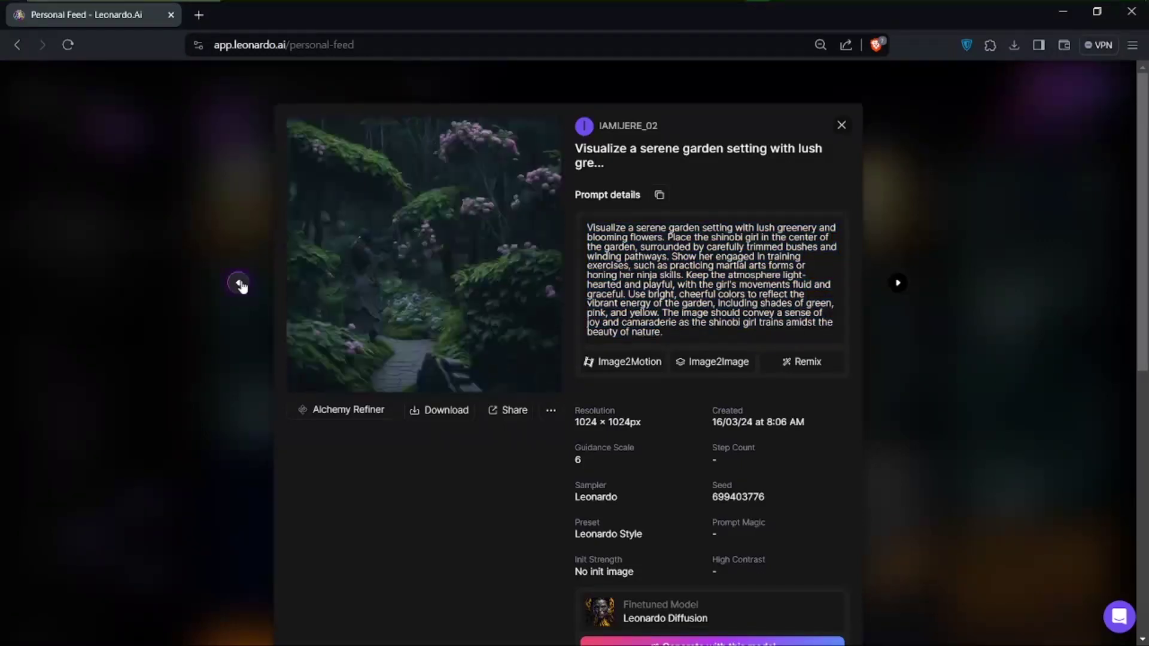
{"action": "left_click", "coordinate": [239, 284]}
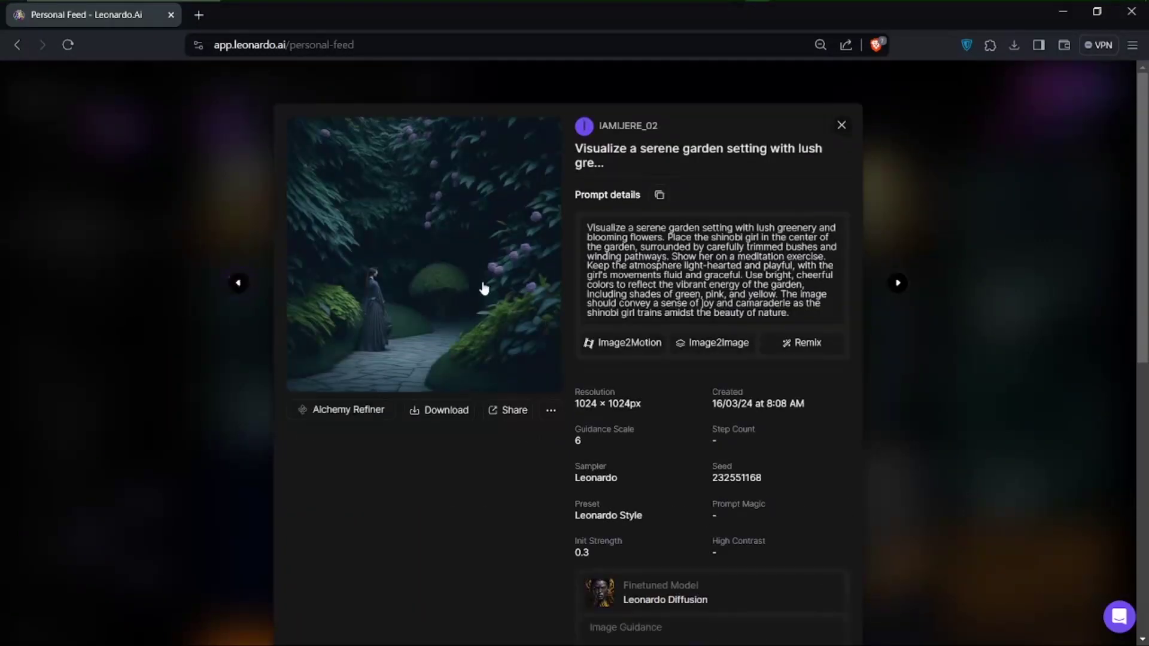
{"action": "left_click_drag", "start_coordinate": [588, 227], "coordinate": [796, 334]}
{"action": "left_click", "coordinate": [778, 279]}
Step: Step through the remaining meditation garden variations, compare the images, and close the details
{"action": "left_click", "coordinate": [238, 284]}
{"action": "left_click", "coordinate": [238, 284]}
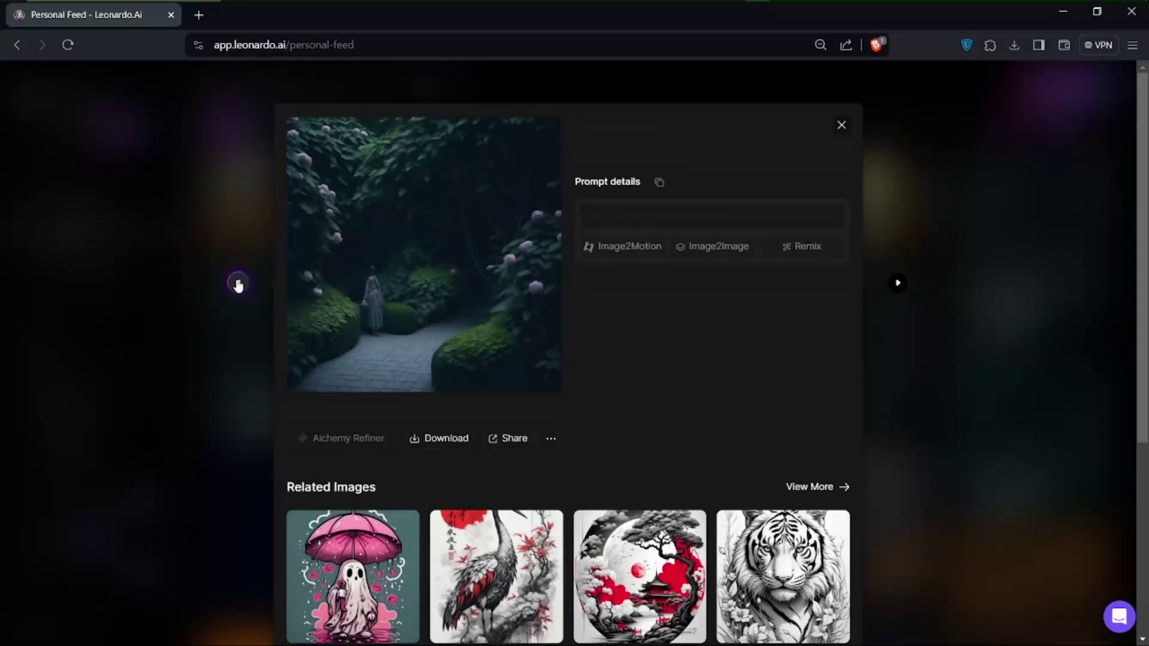
{"action": "left_click", "coordinate": [237, 285]}
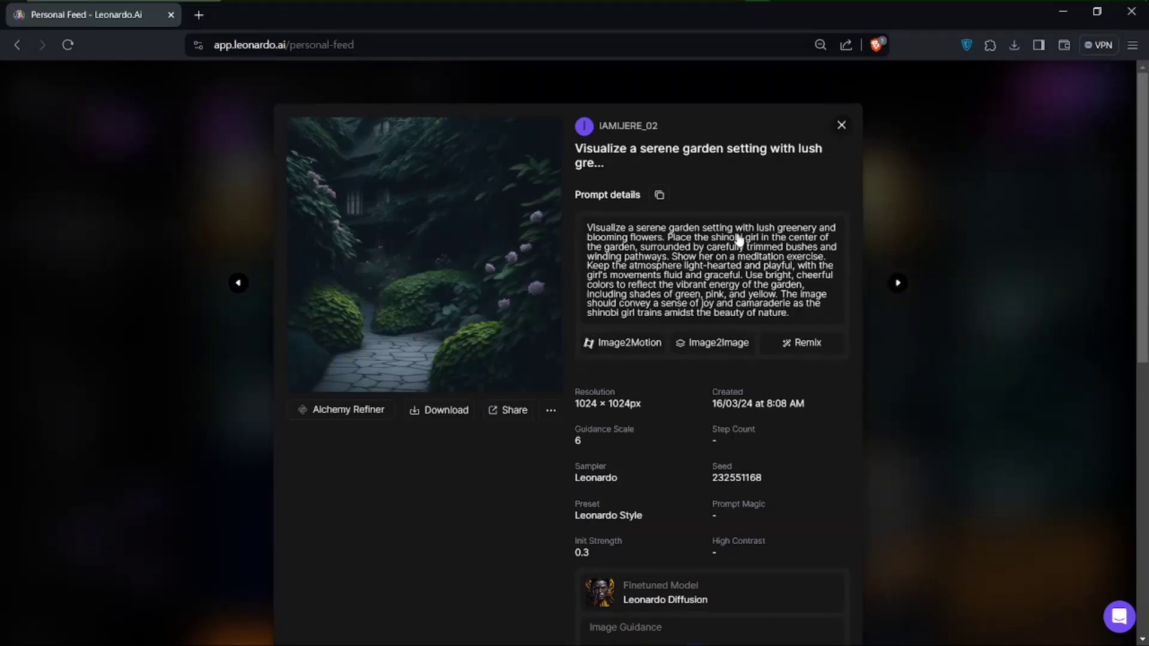
{"action": "key", "text": "Escape"}
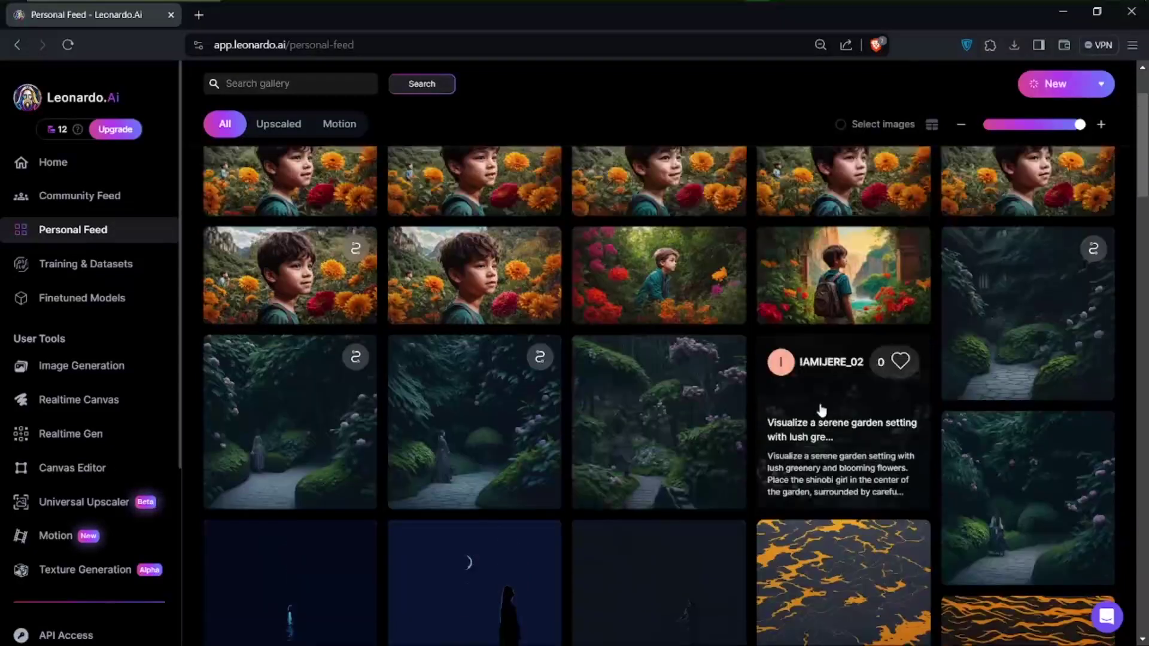
Step: Open the portrait of the boy with a backpack and examine its Alchemy pipeline, Depth of Field, RAW Mode and PhotoReal workflow settings
{"action": "scroll", "coordinate": [822, 411], "scroll_direction": "up", "scroll_amount": 2}
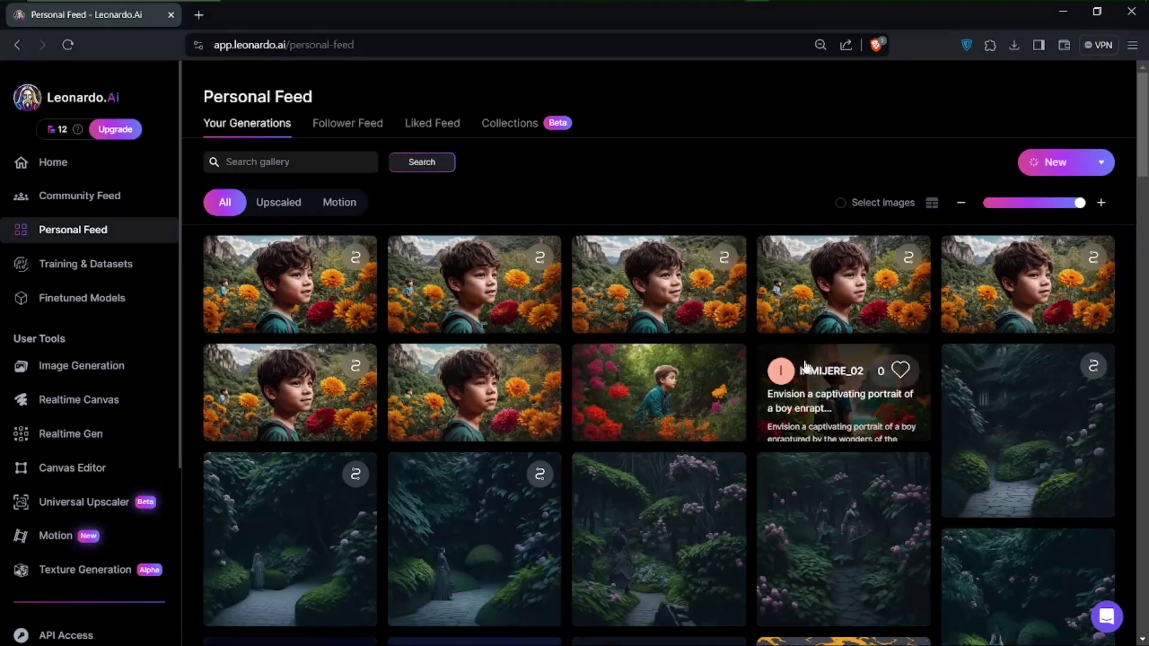
{"action": "left_click", "coordinate": [805, 367]}
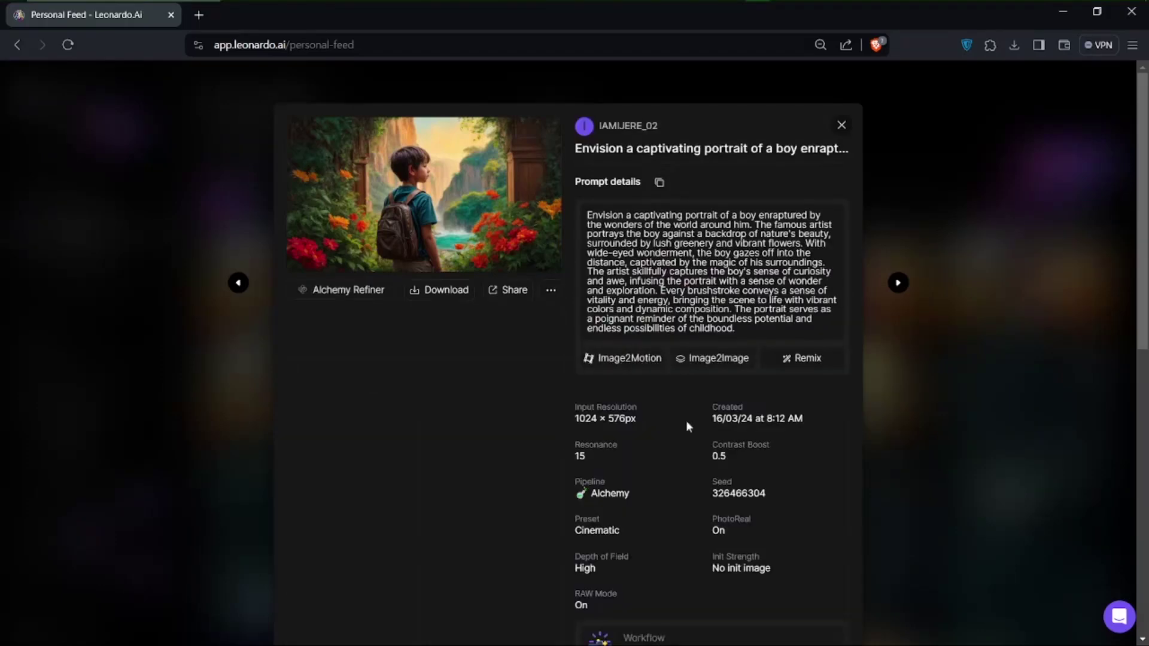
{"action": "scroll", "coordinate": [731, 451], "scroll_direction": "down", "scroll_amount": 1}
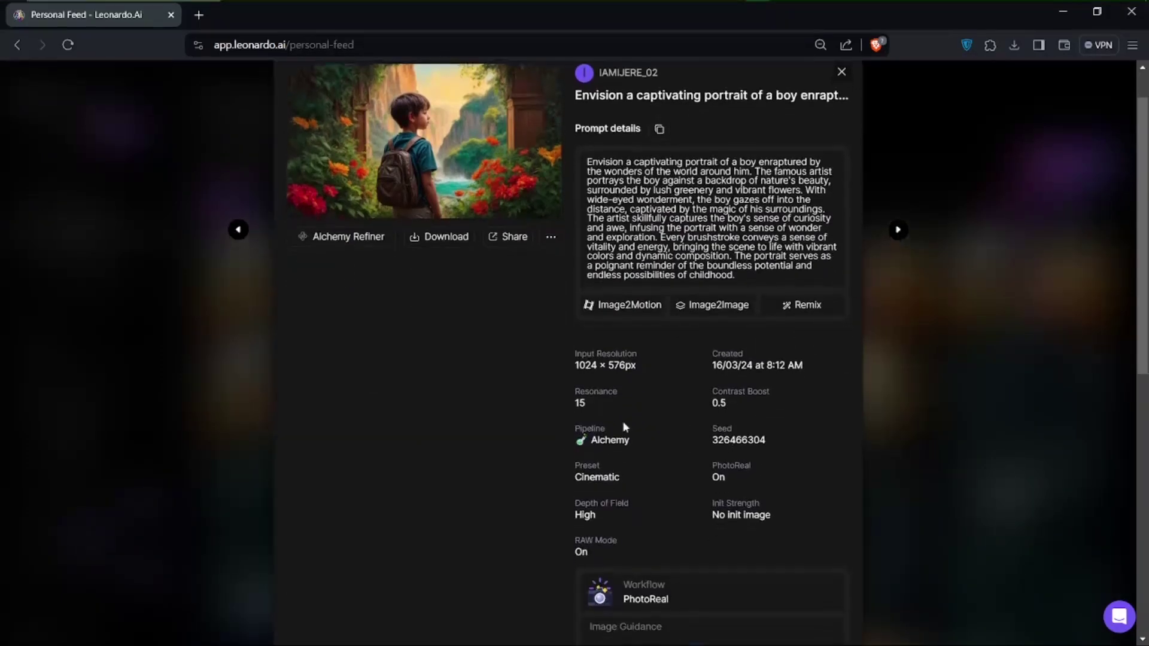
{"action": "left_click_drag", "start_coordinate": [593, 441], "coordinate": [643, 437]}
{"action": "left_click_drag", "start_coordinate": [630, 504], "coordinate": [577, 509]}
{"action": "left_click_drag", "start_coordinate": [589, 552], "coordinate": [579, 555]}
{"action": "scroll", "coordinate": [639, 555], "scroll_direction": "down", "scroll_amount": 1}
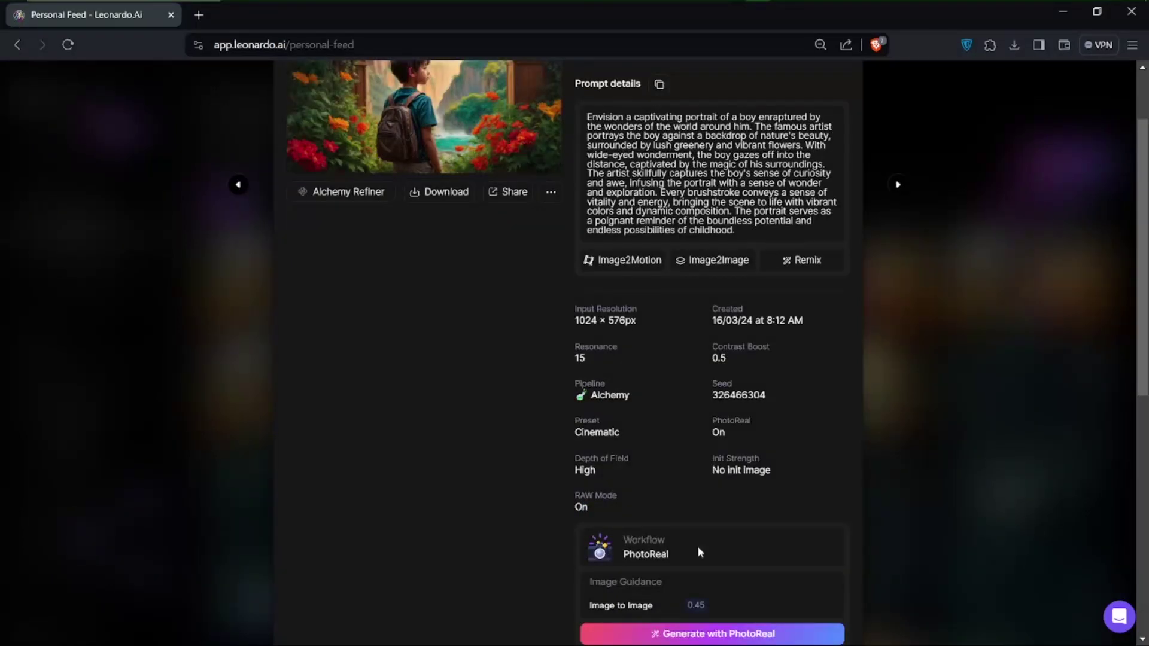
{"action": "scroll", "coordinate": [689, 415], "scroll_direction": "up", "scroll_amount": 1}
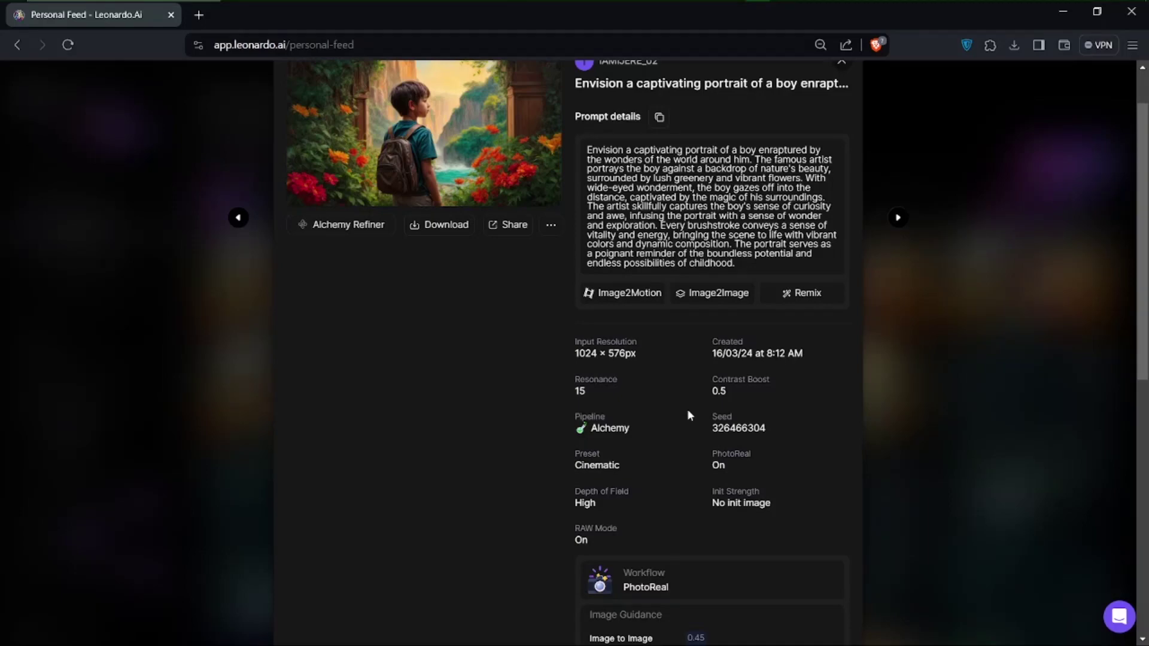
Step: Highlight the opening of the boy portrait's prompt and view the close-up variation among orange flowers at enlarged size
{"action": "scroll", "coordinate": [687, 414], "scroll_direction": "up", "scroll_amount": 2}
{"action": "left_click_drag", "start_coordinate": [587, 215], "coordinate": [600, 233]}
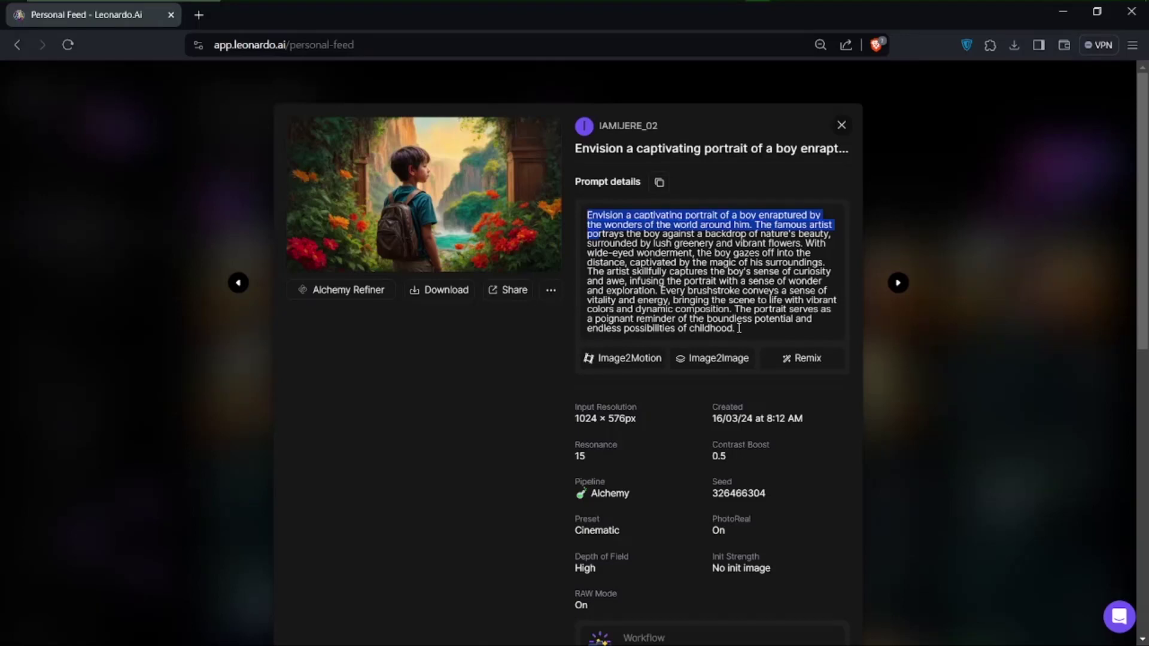
{"action": "left_click", "coordinate": [238, 283]}
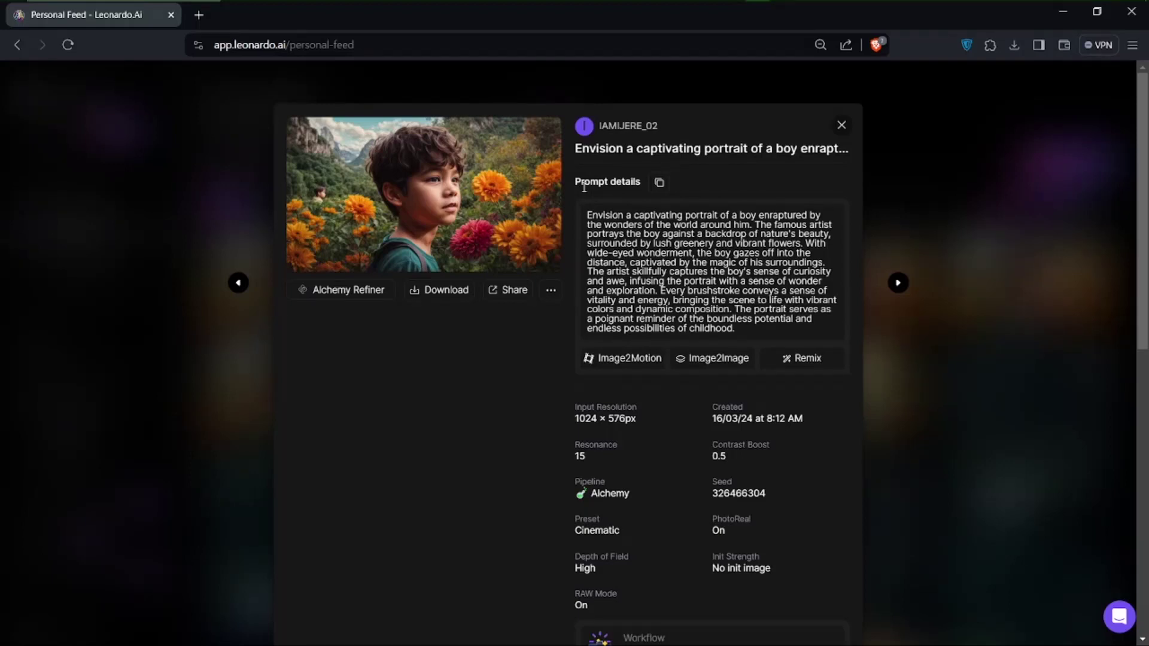
{"action": "left_click", "coordinate": [542, 233]}
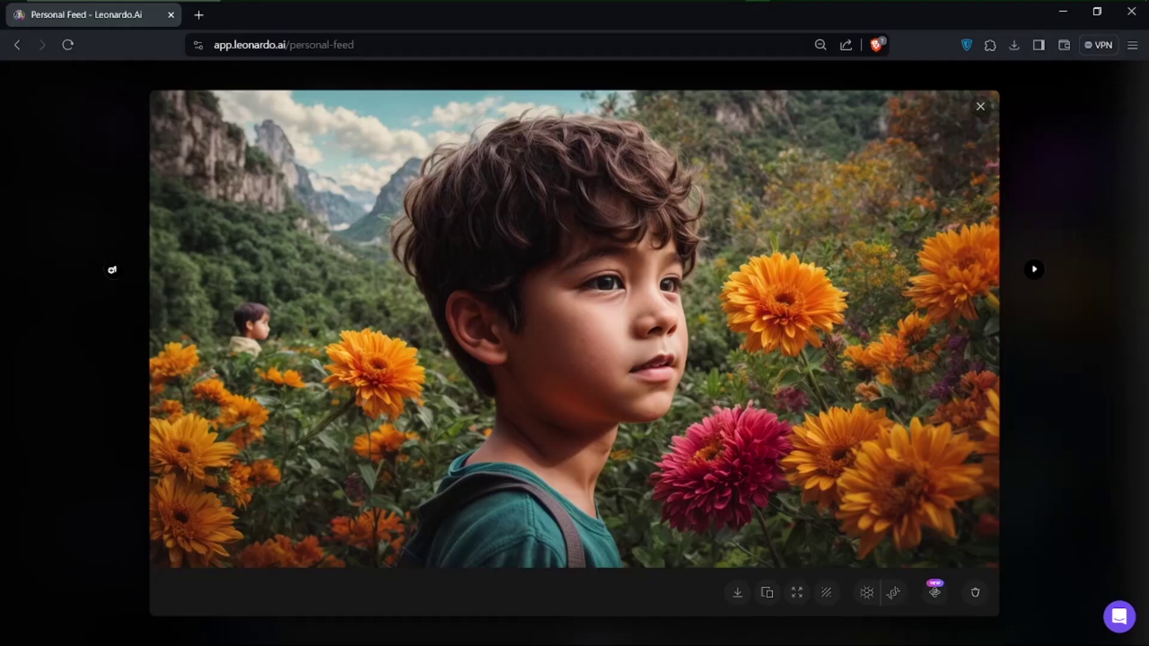
Step: View the neighbouring enlarged variation of the boy among orange flowers, and close the image and its details
{"action": "left_click", "coordinate": [113, 269]}
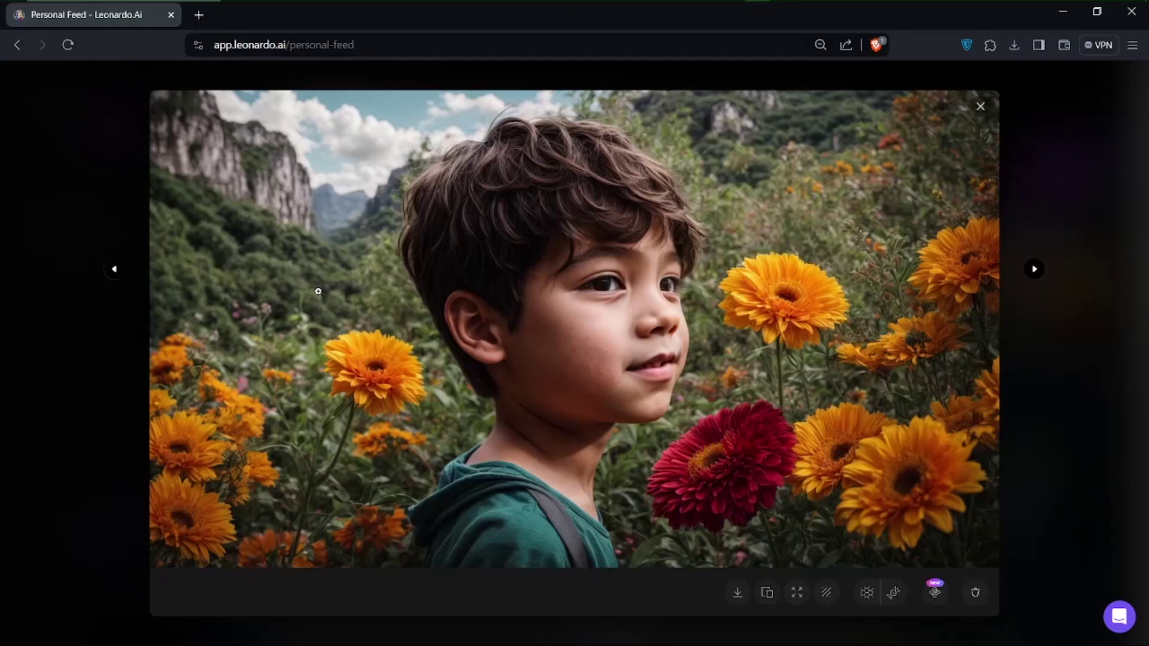
{"action": "key", "text": "Escape"}
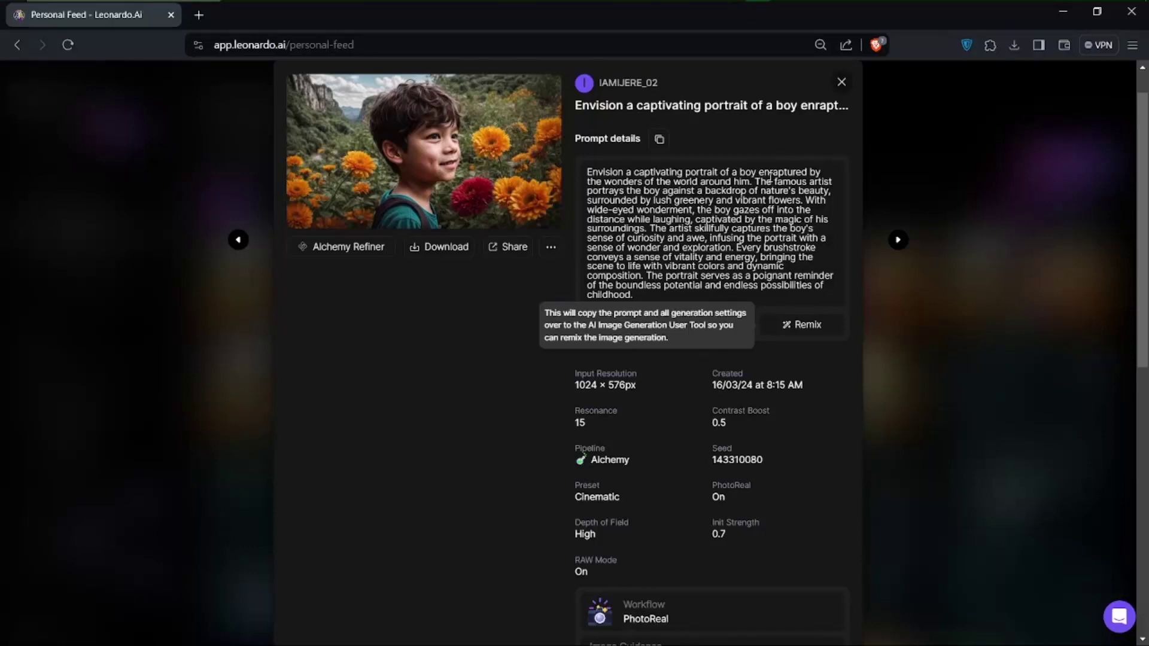
{"action": "key", "text": "Escape"}
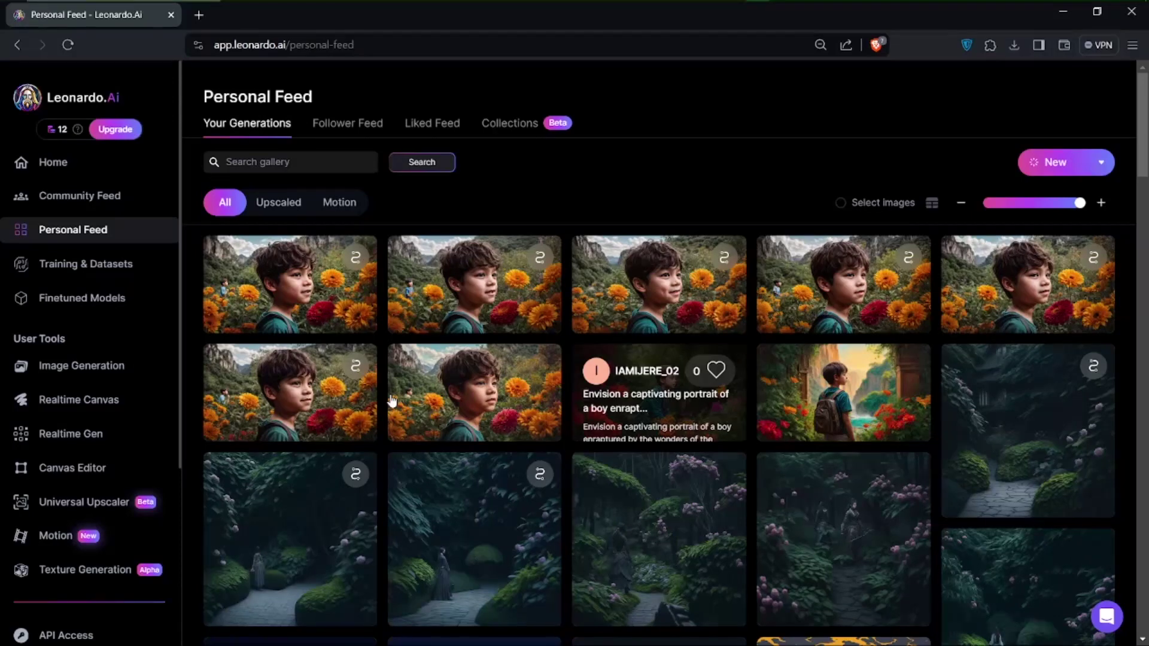
Step: Go to the AI Image Generation page and compare the image-guided boy portraits in the history with the original PhotoReal set
{"action": "left_click", "coordinate": [95, 362]}
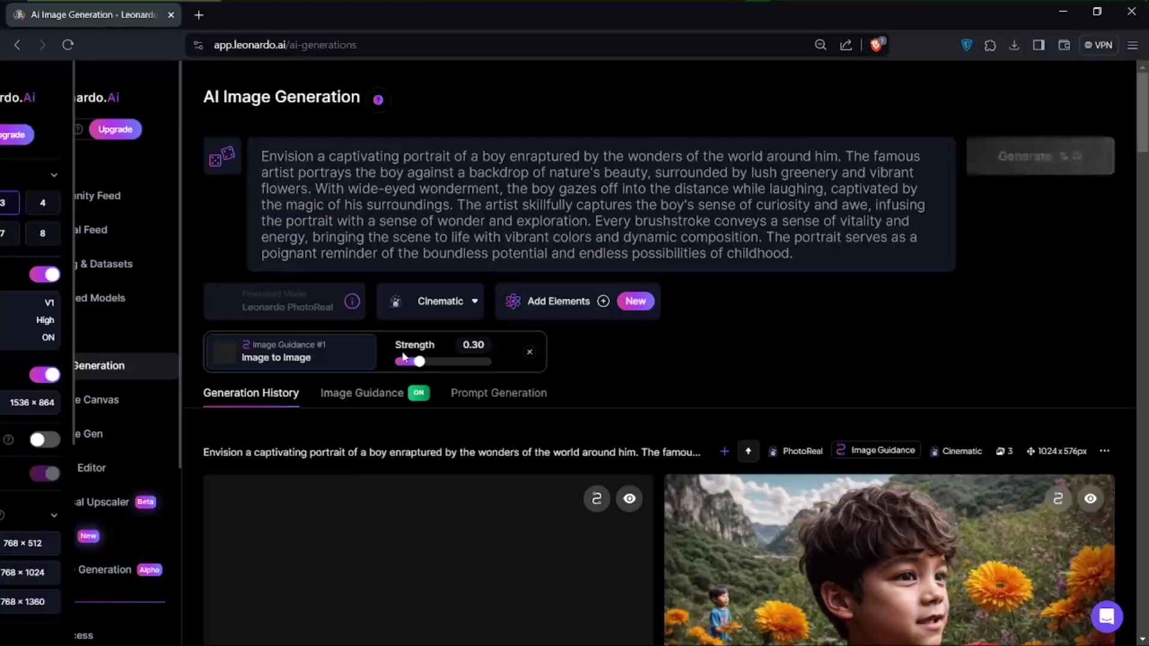
{"action": "scroll", "coordinate": [601, 491], "scroll_direction": "down", "scroll_amount": 3}
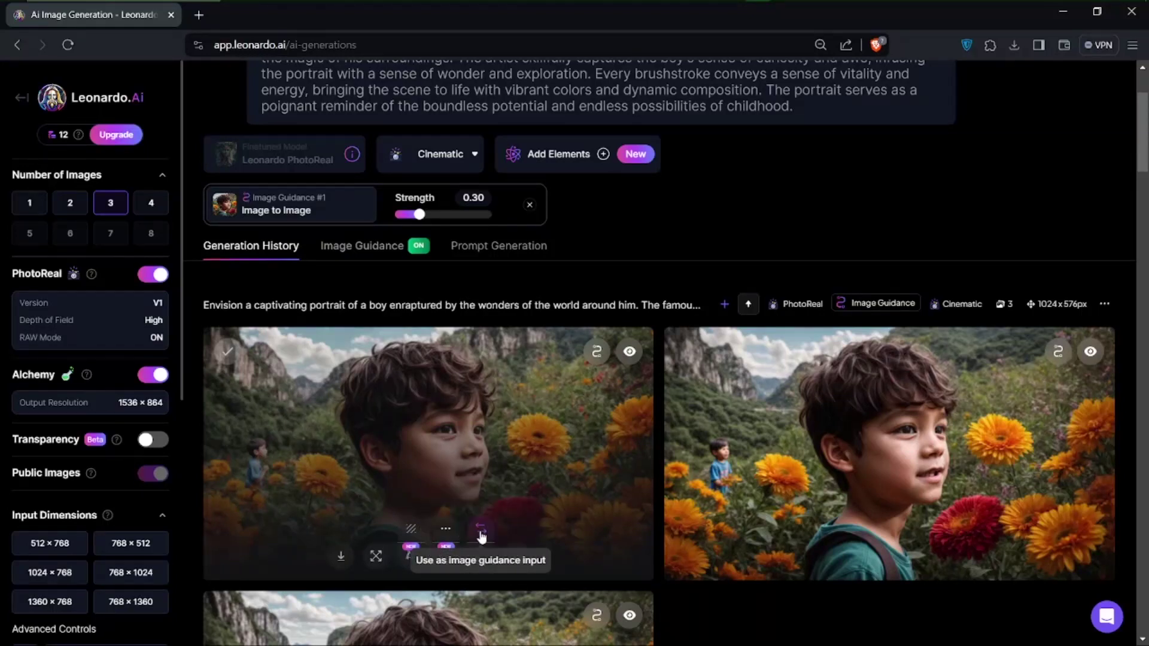
{"action": "scroll", "coordinate": [590, 539], "scroll_direction": "down", "scroll_amount": 5}
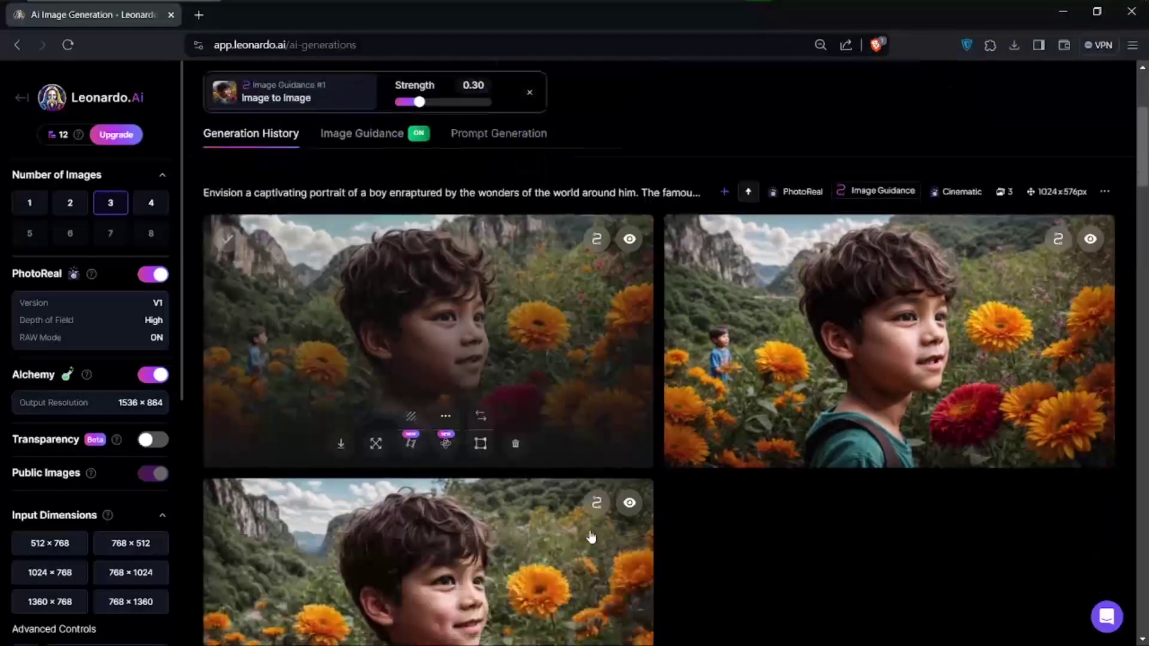
{"action": "scroll", "coordinate": [590, 537], "scroll_direction": "down", "scroll_amount": 20}
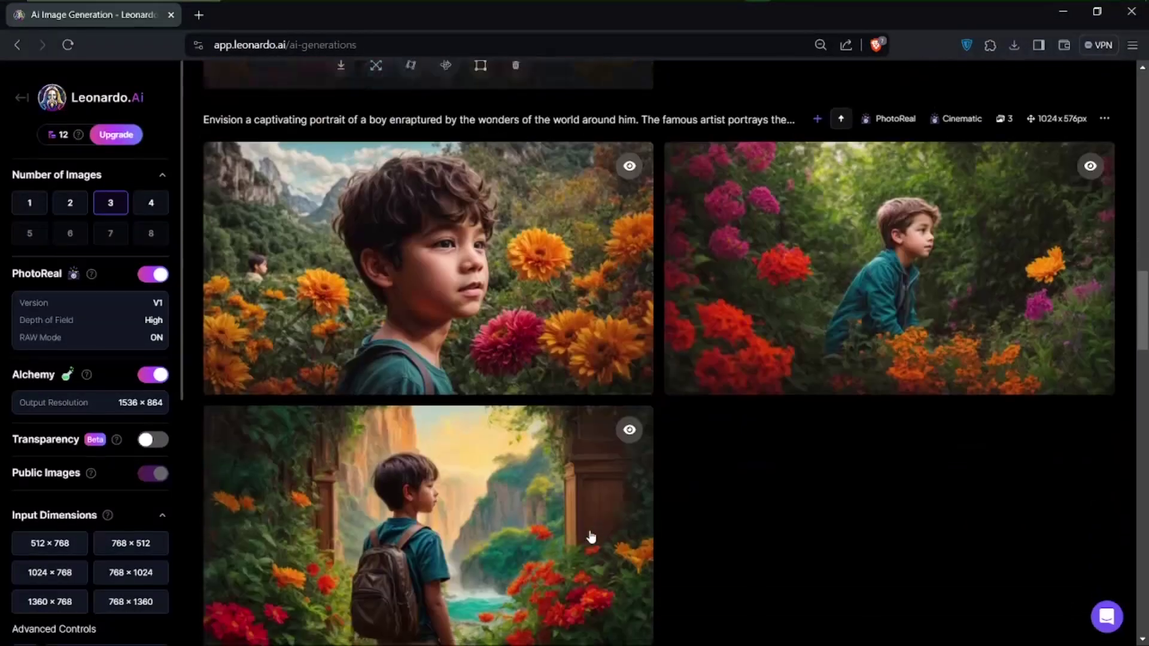
{"action": "scroll", "coordinate": [590, 537], "scroll_direction": "up", "scroll_amount": 3}
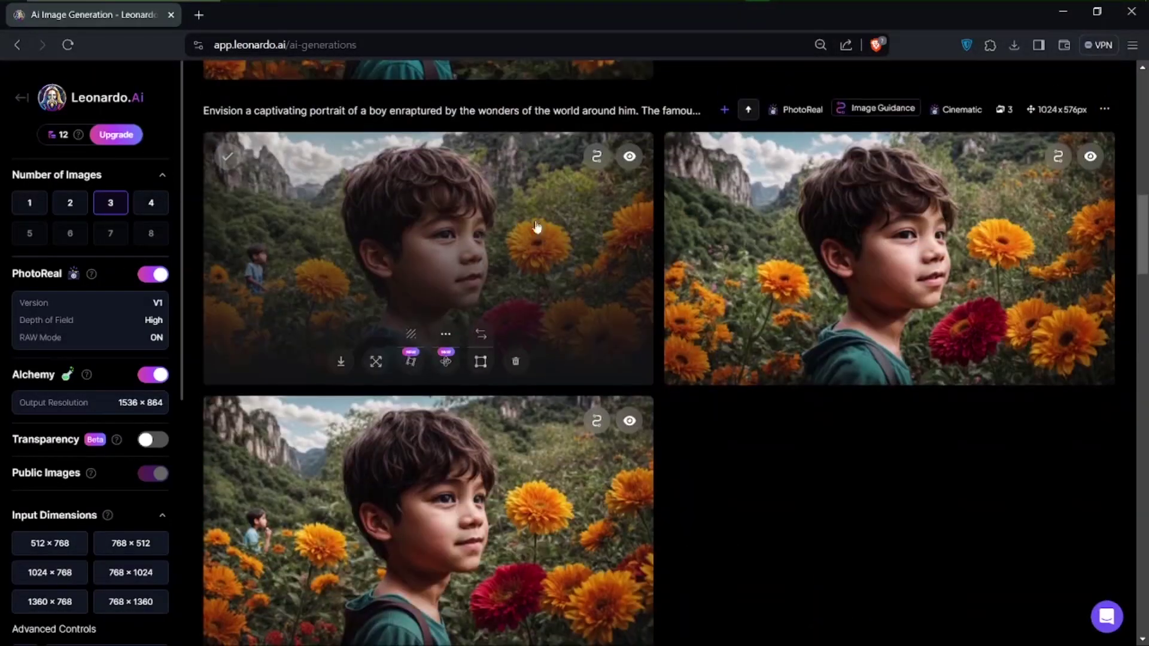
{"action": "scroll", "coordinate": [627, 527], "scroll_direction": "down", "scroll_amount": 1}
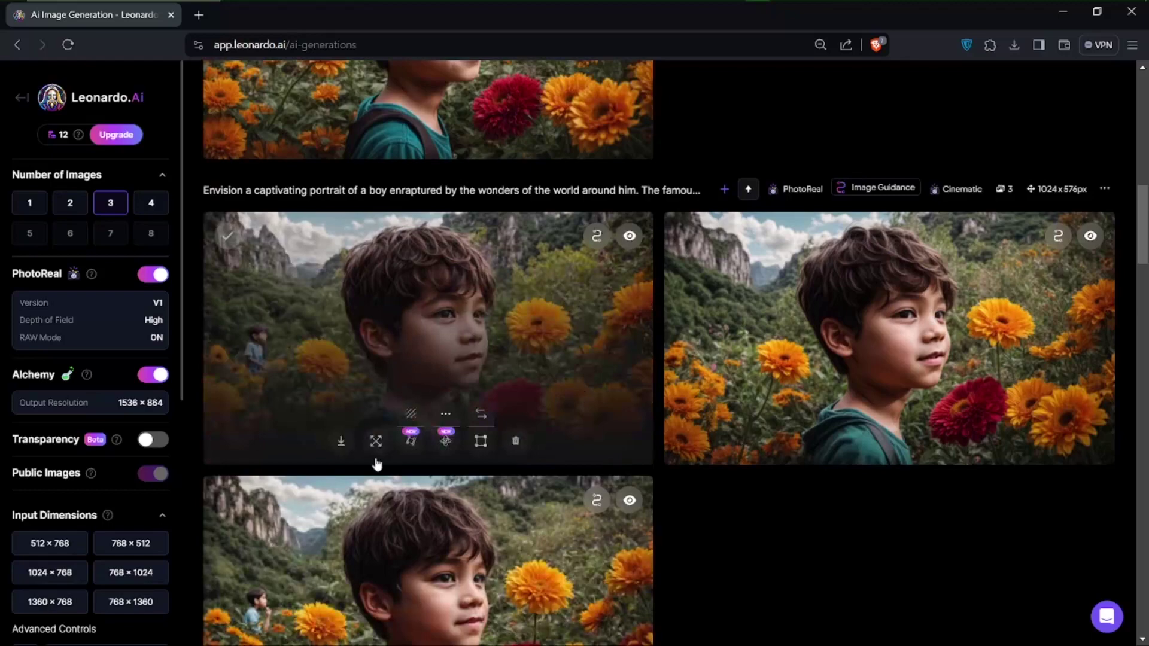
{"action": "scroll", "coordinate": [371, 207], "scroll_direction": "down", "scroll_amount": 2}
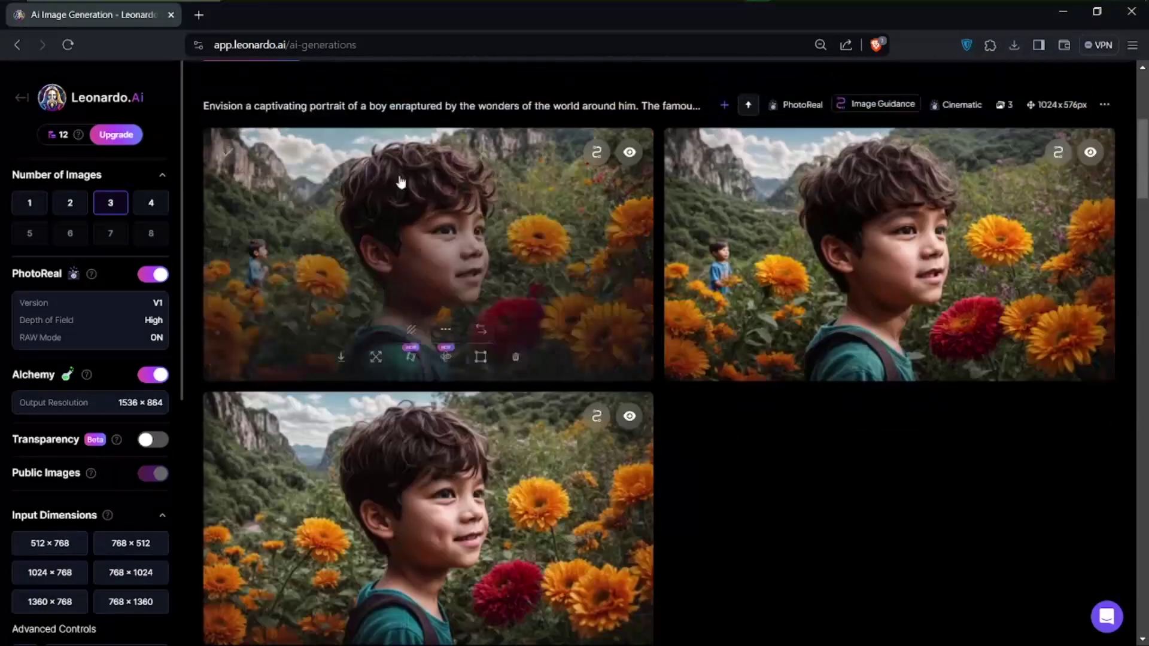
{"action": "scroll", "coordinate": [454, 275], "scroll_direction": "down", "scroll_amount": 2}
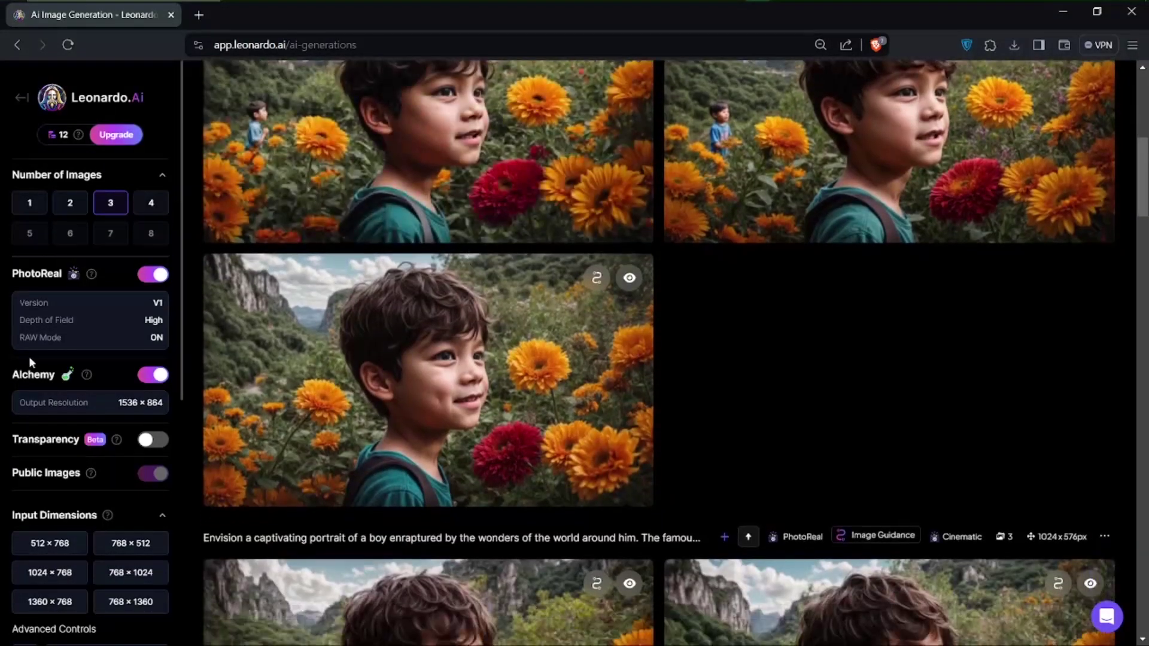
Step: Examine the PhotoReal, Alchemy, input dimension and guidance scale settings for the boy portrait generation
{"action": "scroll", "coordinate": [73, 467], "scroll_direction": "down", "scroll_amount": 3}
{"action": "scroll", "coordinate": [73, 464], "scroll_direction": "down", "scroll_amount": 2}
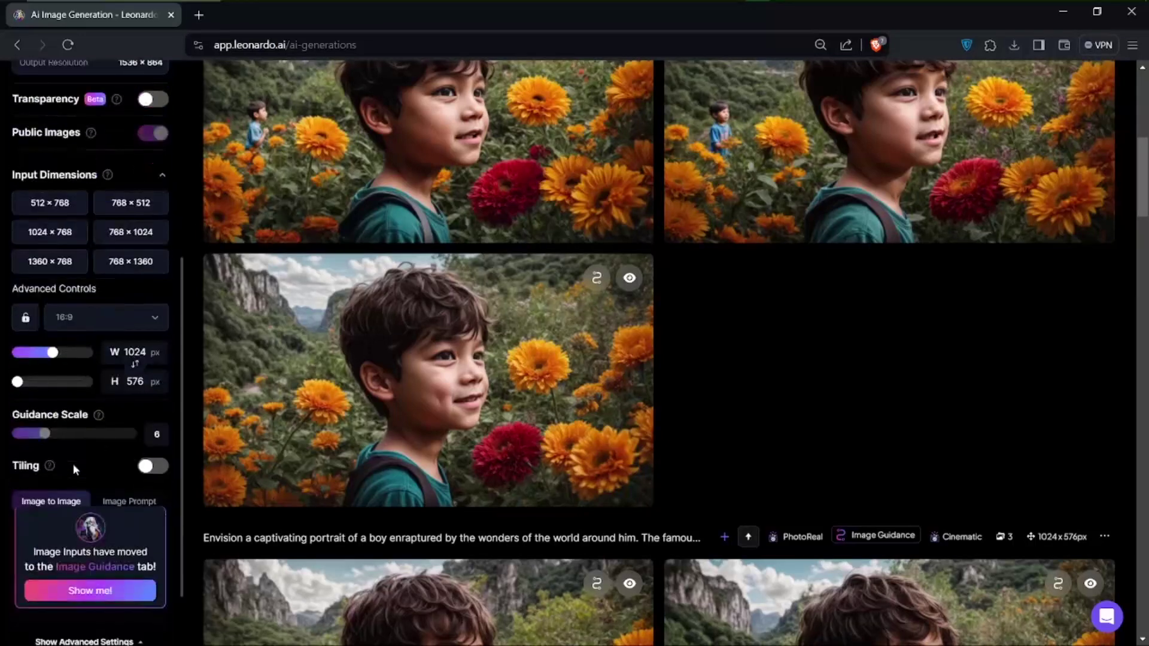
{"action": "scroll", "coordinate": [73, 465], "scroll_direction": "up", "scroll_amount": 3}
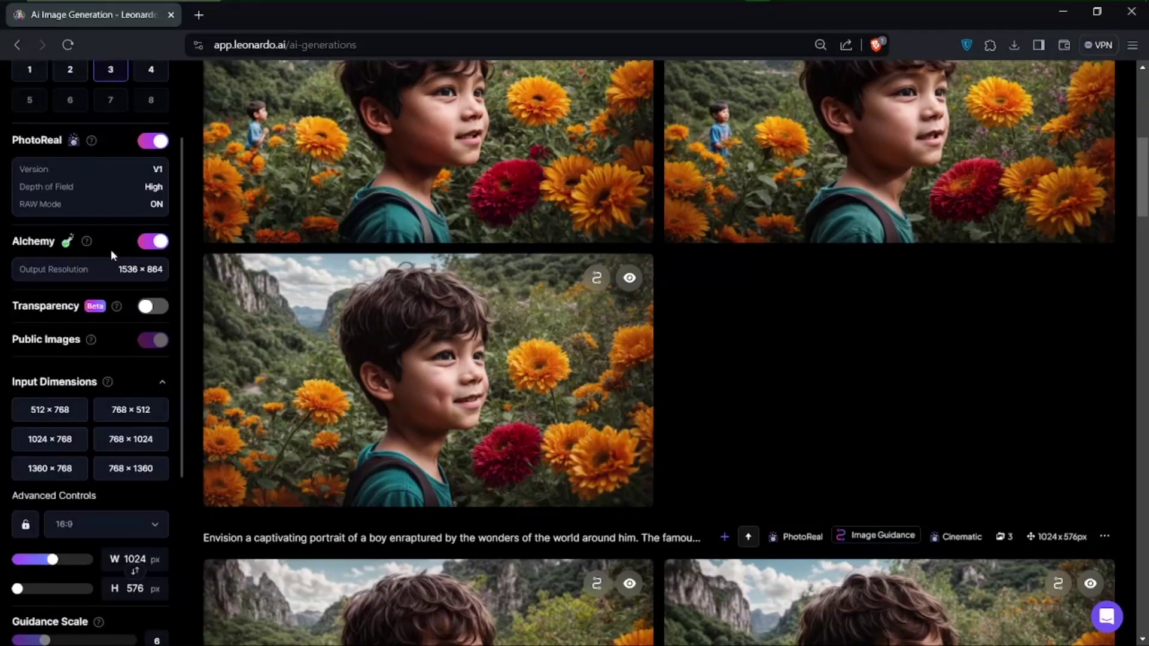
{"action": "scroll", "coordinate": [159, 216], "scroll_direction": "up", "scroll_amount": 2}
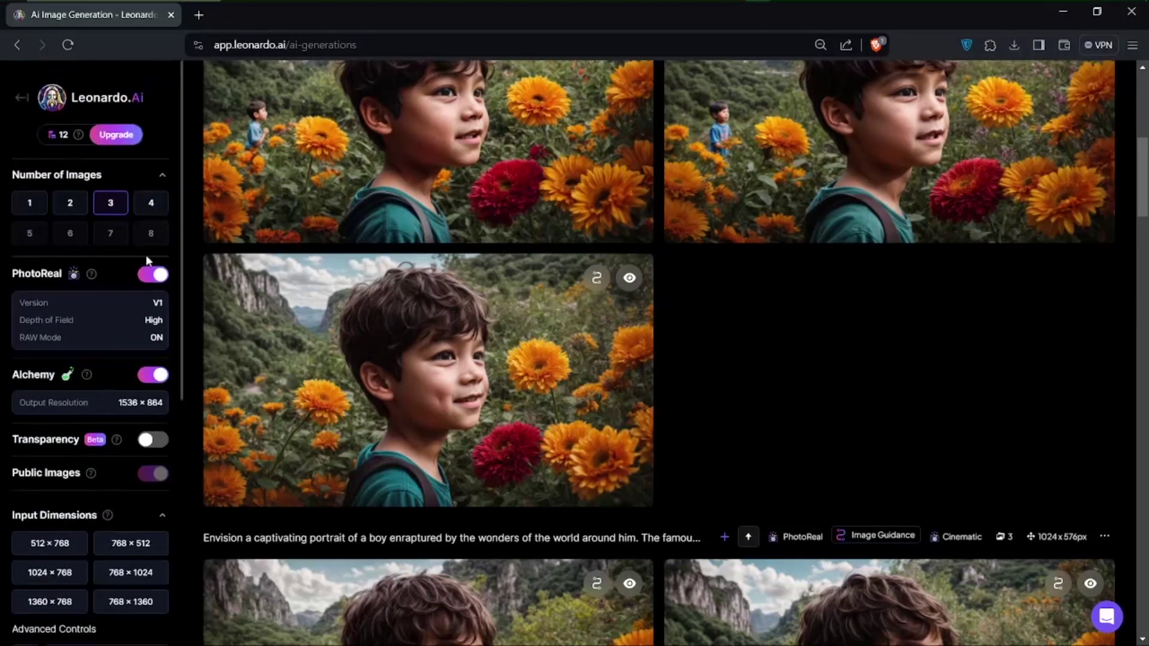
{"action": "scroll", "coordinate": [138, 339], "scroll_direction": "up", "scroll_amount": 1}
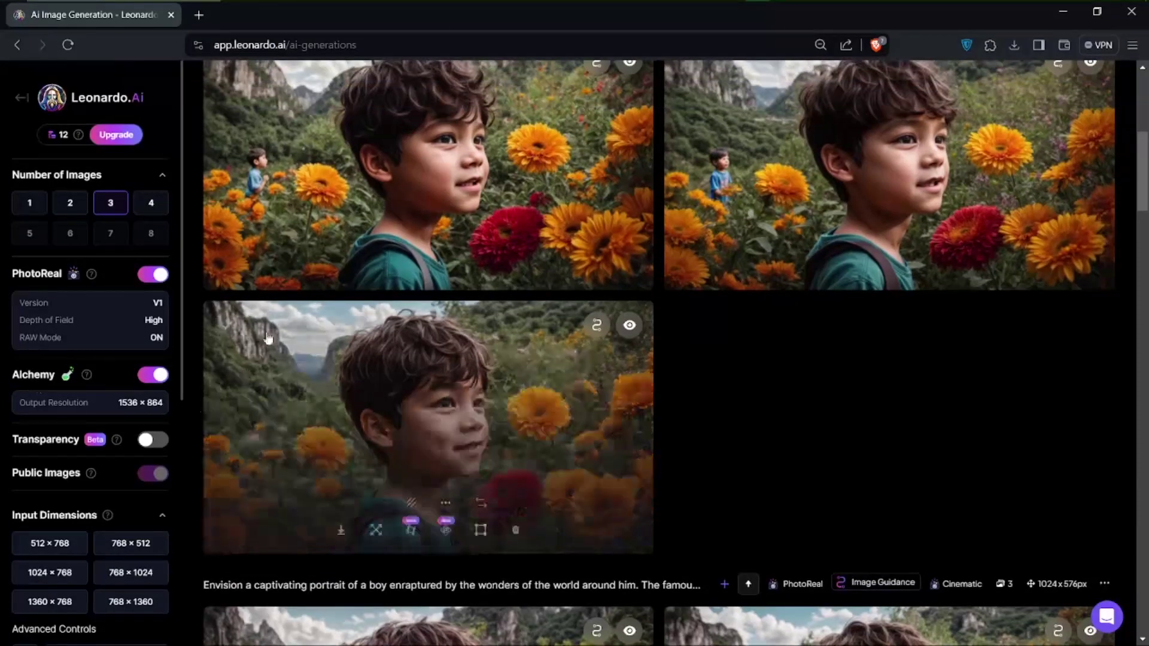
Step: Set the strength of the Image to Image guidance to 0.63
{"action": "scroll", "coordinate": [60, 377], "scroll_direction": "up", "scroll_amount": 7}
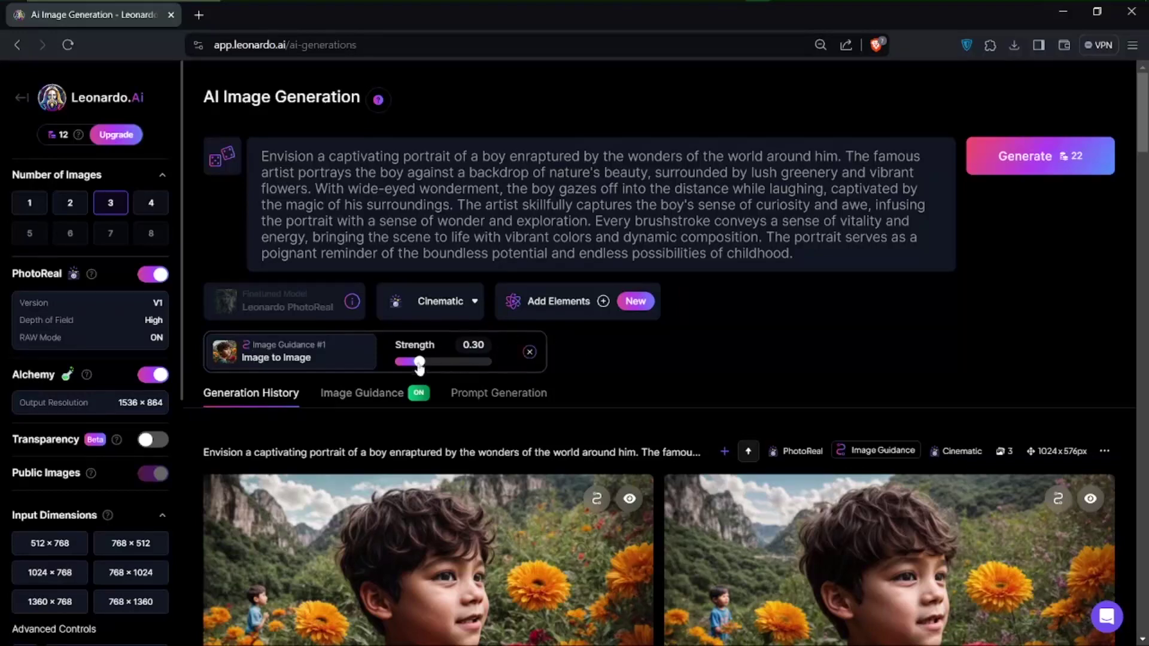
{"action": "scroll", "coordinate": [584, 429], "scroll_direction": "down", "scroll_amount": 2}
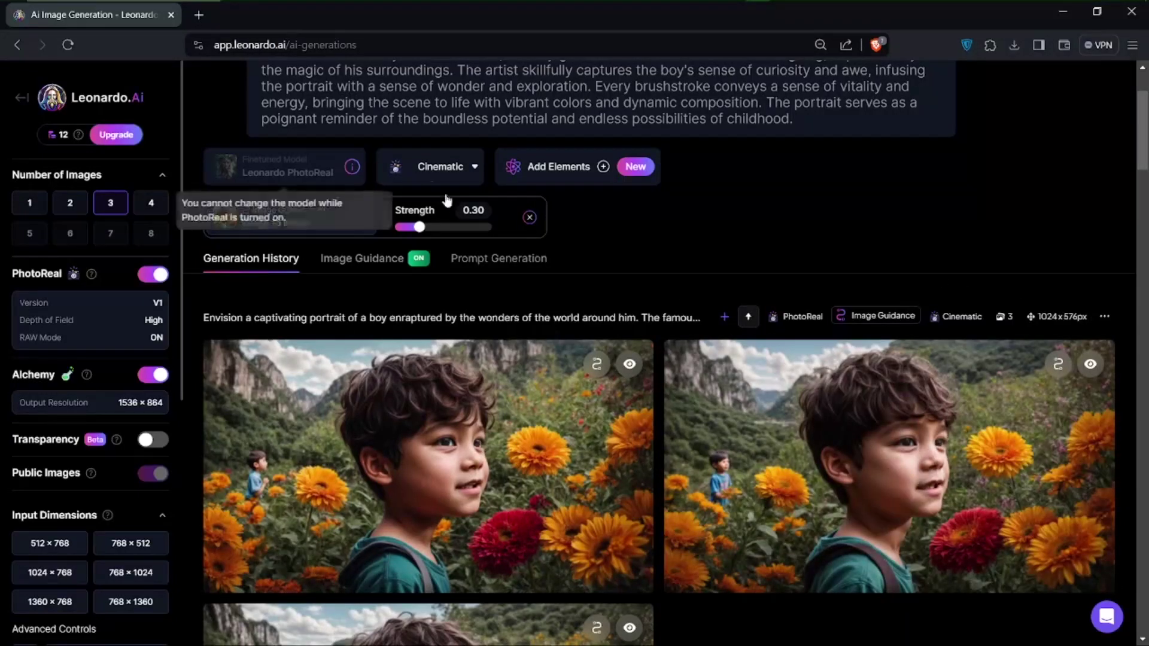
{"action": "left_click_drag", "start_coordinate": [420, 226], "coordinate": [444, 229]}
{"action": "left_click_drag", "start_coordinate": [443, 230], "coordinate": [459, 227]}
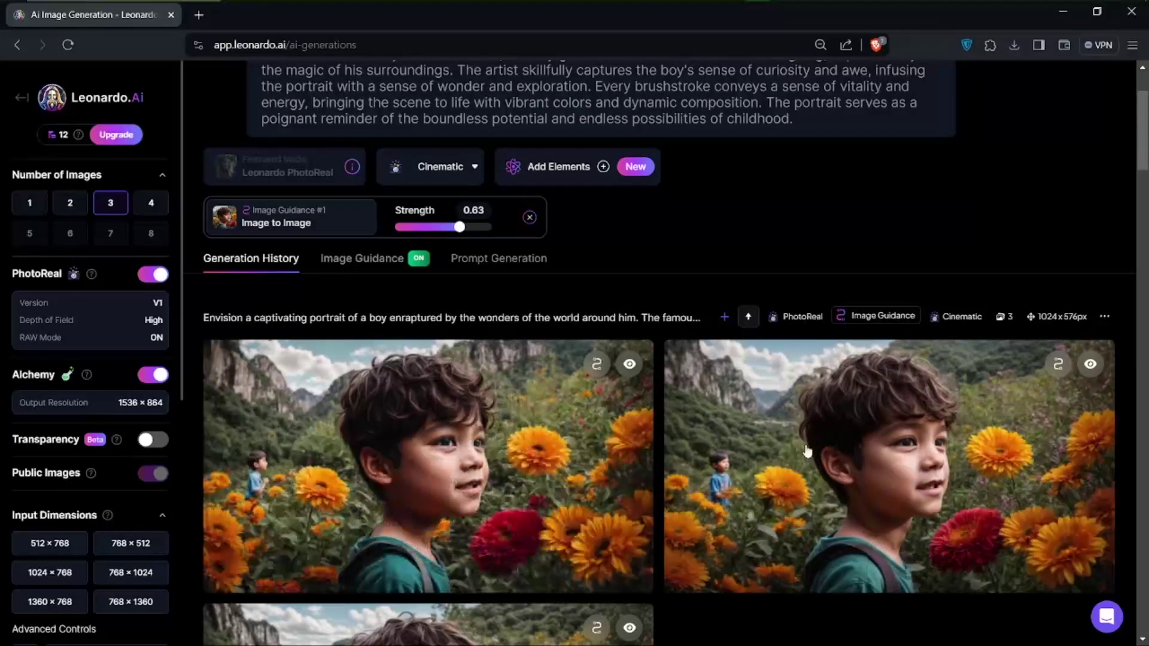
Step: Look over the image-guided portraits in the generation history and highlight the full text of the boy portrait prompt
{"action": "scroll", "coordinate": [805, 450], "scroll_direction": "down", "scroll_amount": 5}
{"action": "scroll", "coordinate": [806, 452], "scroll_direction": "down", "scroll_amount": 5}
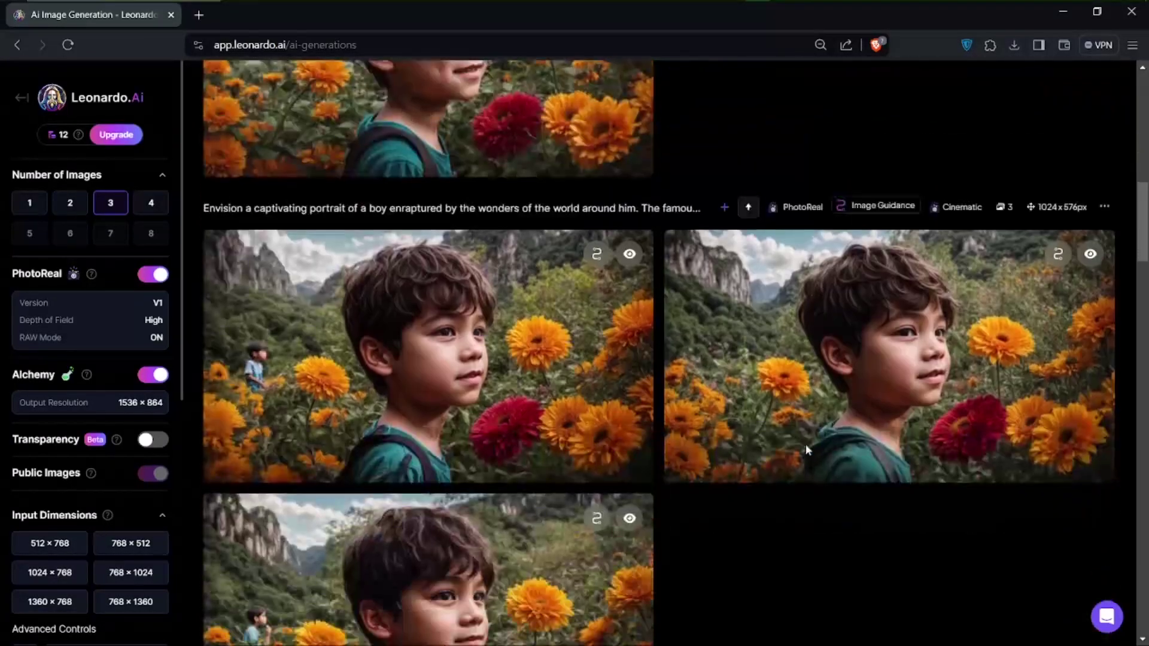
{"action": "scroll", "coordinate": [805, 450], "scroll_direction": "up", "scroll_amount": 6}
{"action": "scroll", "coordinate": [807, 450], "scroll_direction": "down", "scroll_amount": 1}
{"action": "scroll", "coordinate": [807, 450], "scroll_direction": "up", "scroll_amount": 7}
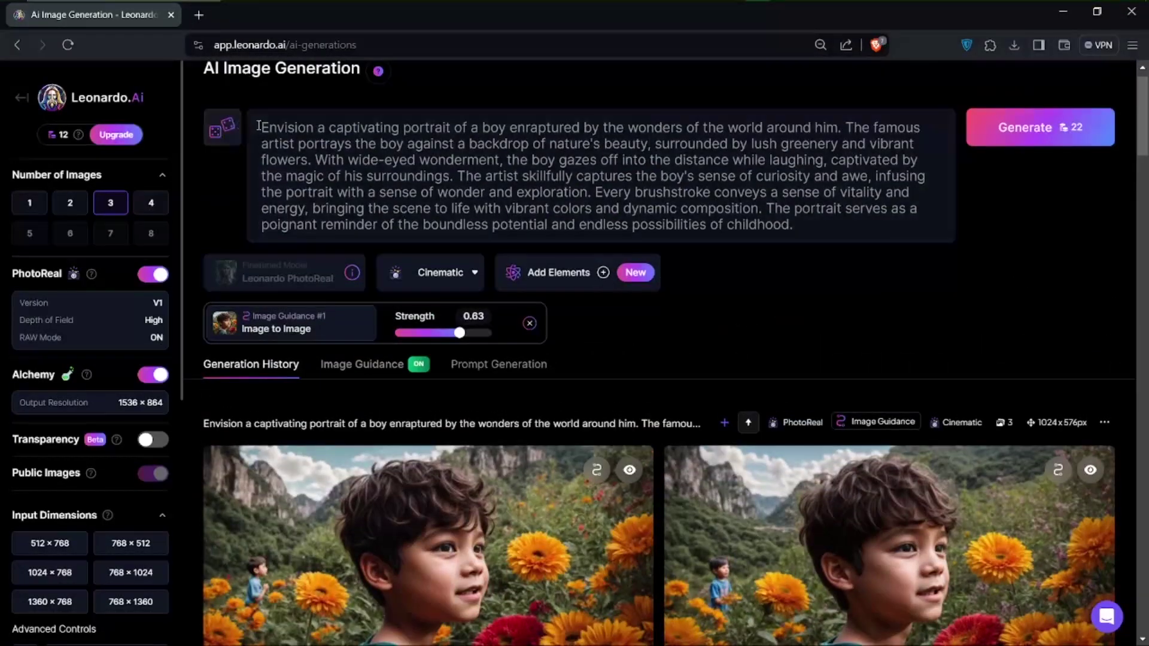
{"action": "mouse_move", "coordinate": [262, 127]}
{"action": "left_mouse_down"}
{"action": "mouse_move", "coordinate": [277, 143]}
{"action": "mouse_move", "coordinate": [628, 226]}
{"action": "mouse_move", "coordinate": [815, 225]}
{"action": "mouse_move", "coordinate": [640, 208]}
{"action": "mouse_move", "coordinate": [253, 119]}
{"action": "mouse_move", "coordinate": [778, 192]}
{"action": "mouse_move", "coordinate": [798, 226]}
{"action": "mouse_move", "coordinate": [836, 232]}
{"action": "mouse_move", "coordinate": [302, 193]}
{"action": "mouse_move", "coordinate": [263, 118]}
{"action": "left_mouse_up"}
{"action": "left_click", "coordinate": [264, 126]}
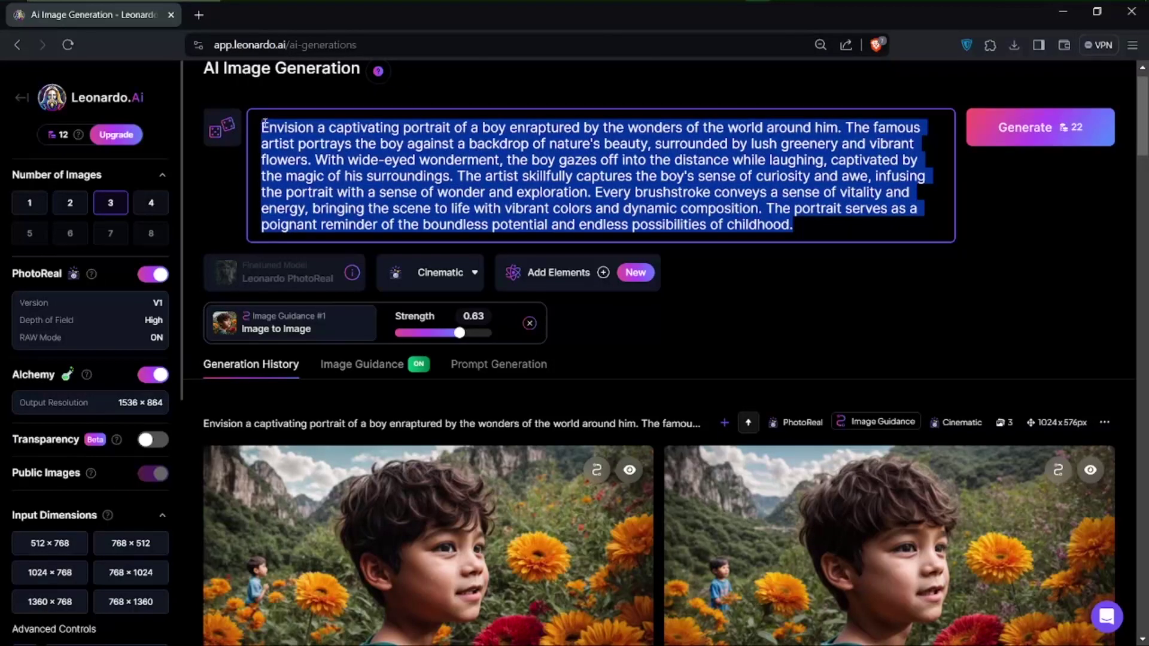
{"action": "left_click", "coordinate": [264, 124]}
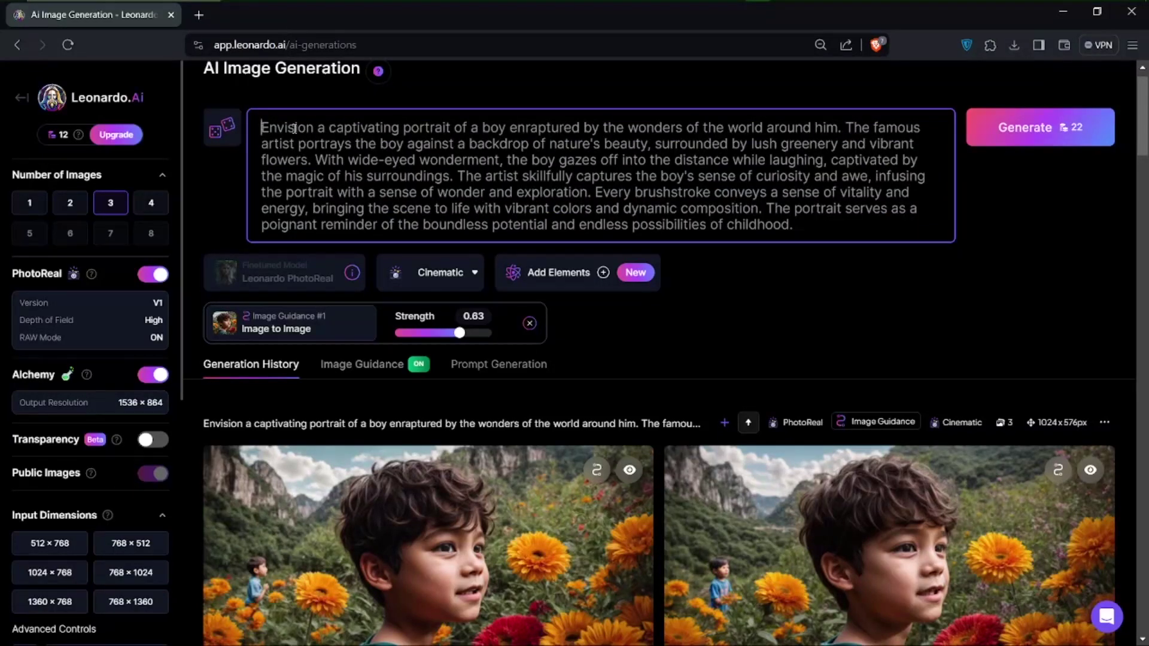
{"action": "left_click_drag", "start_coordinate": [260, 126], "coordinate": [863, 232]}
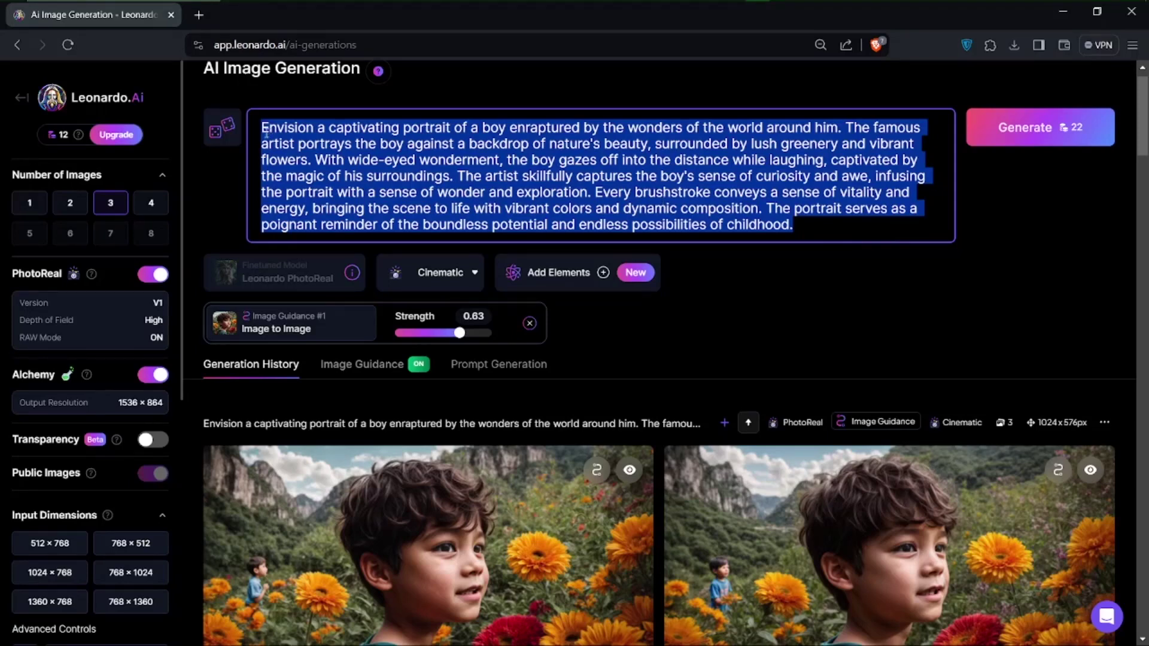
Step: Use the original close-up of the boy among orange flowers as image guidance input and set the guidance strength to 0.52
{"action": "scroll", "coordinate": [671, 317], "scroll_direction": "down", "scroll_amount": 12}
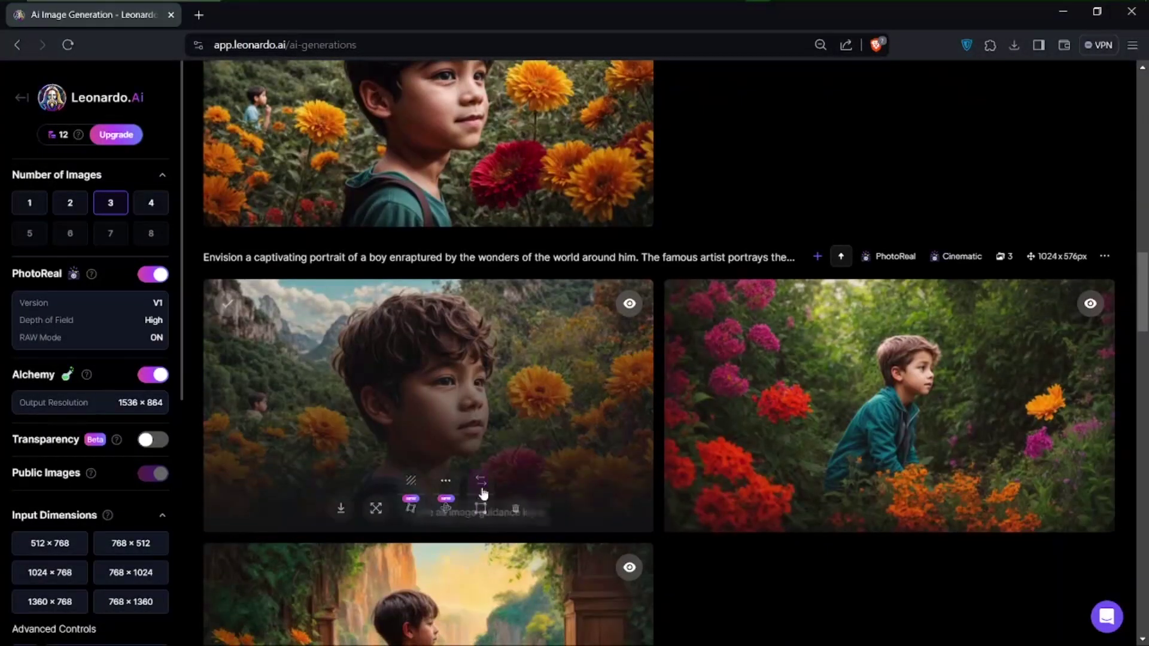
{"action": "left_click", "coordinate": [482, 489]}
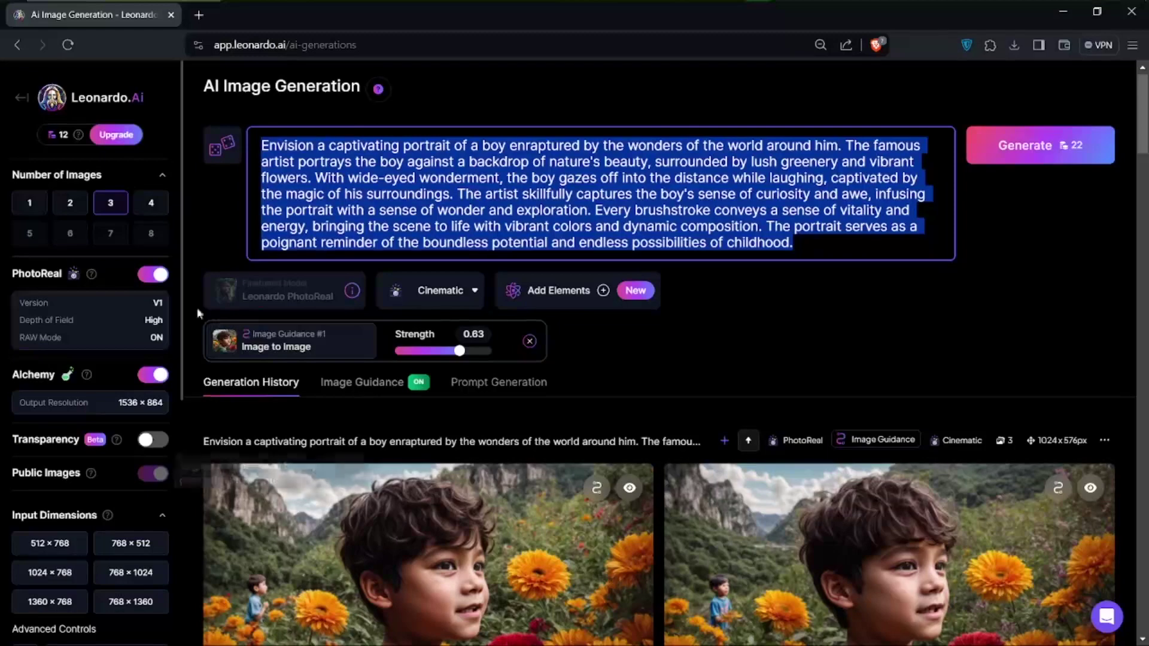
{"action": "scroll", "coordinate": [478, 438], "scroll_direction": "down", "scroll_amount": 2}
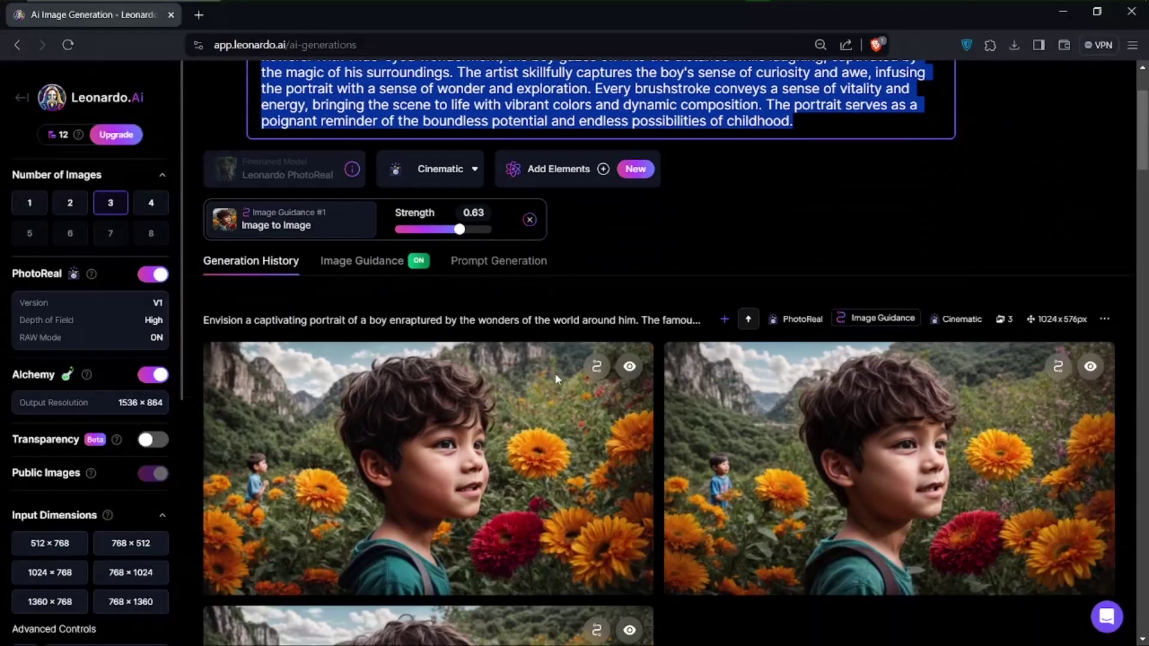
{"action": "scroll", "coordinate": [479, 299], "scroll_direction": "up", "scroll_amount": 1}
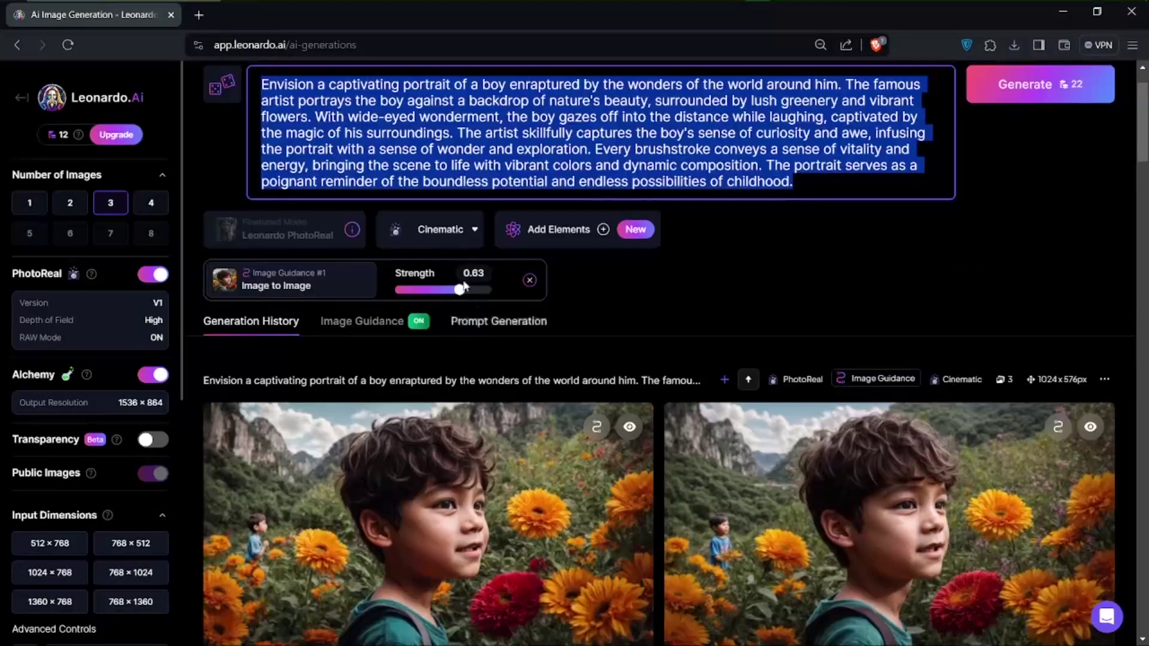
{"action": "mouse_move", "coordinate": [459, 289]}
{"action": "left_mouse_down"}
{"action": "mouse_move", "coordinate": [431, 292]}
{"action": "mouse_move", "coordinate": [446, 292]}
{"action": "left_mouse_up"}
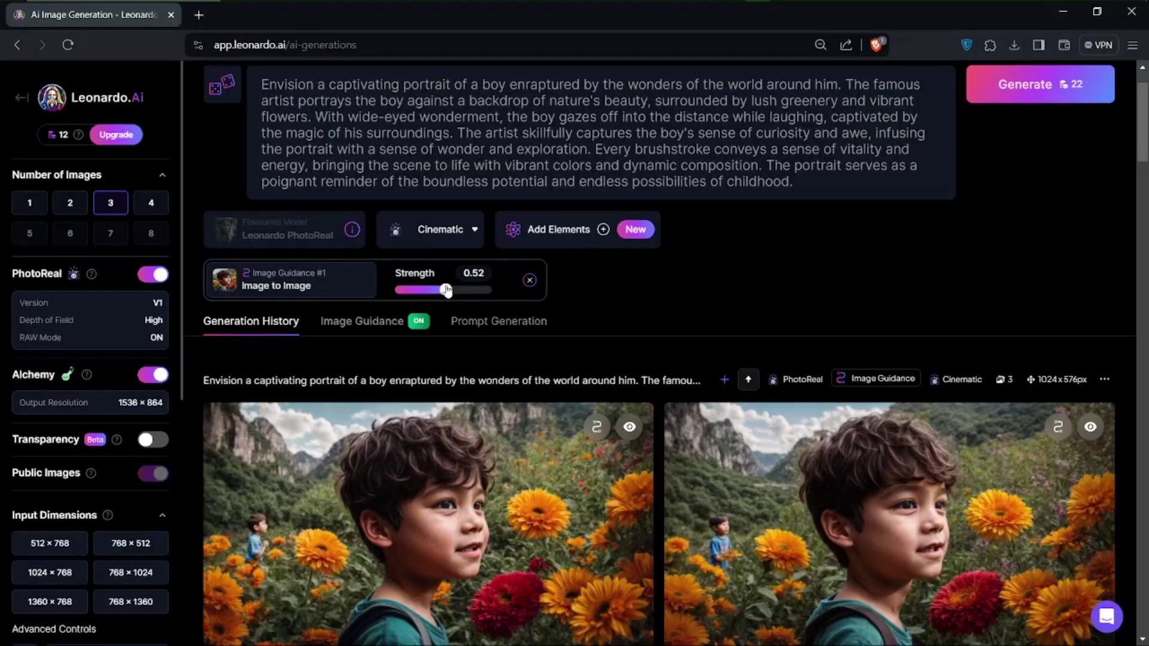
{"action": "scroll", "coordinate": [685, 300], "scroll_direction": "up", "scroll_amount": 1}
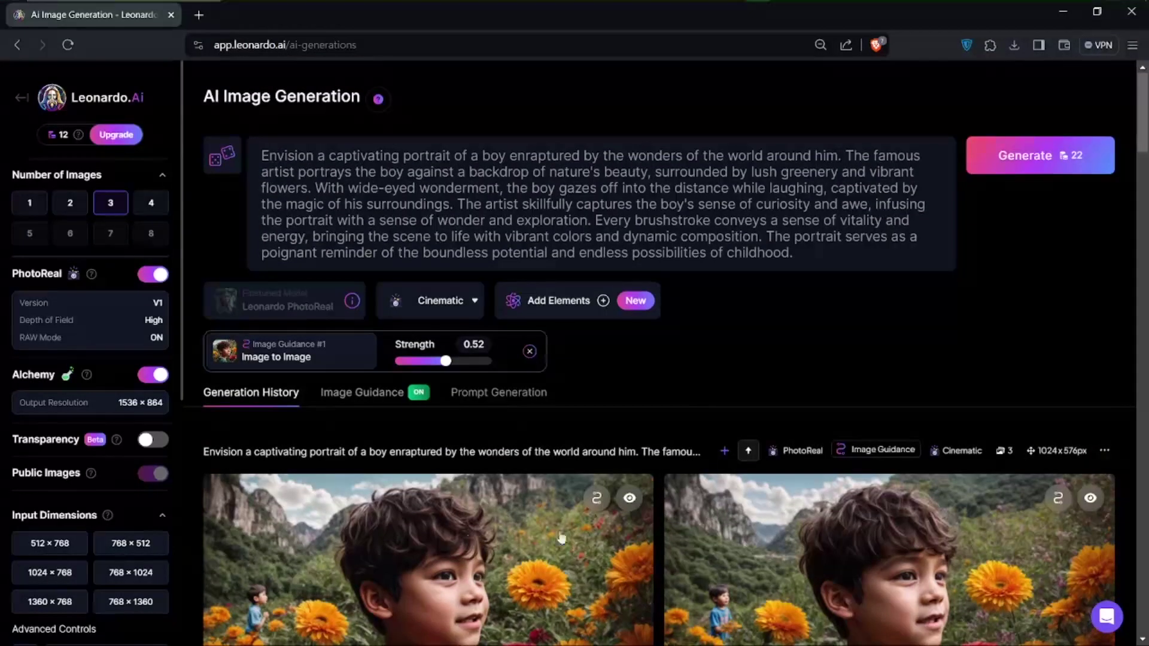
Step: Review the image guidance setup alongside the newest generated portraits and highlight the entire boy portrait prompt again
{"action": "scroll", "coordinate": [437, 527], "scroll_direction": "down", "scroll_amount": 2}
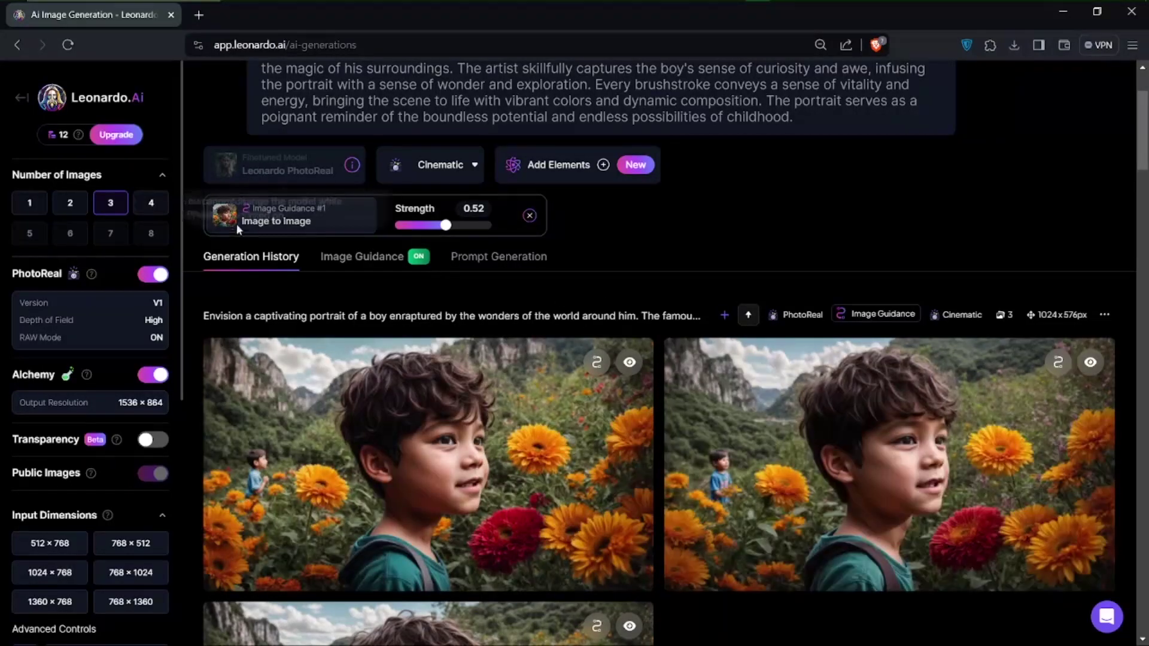
{"action": "scroll", "coordinate": [359, 257], "scroll_direction": "up", "scroll_amount": 2}
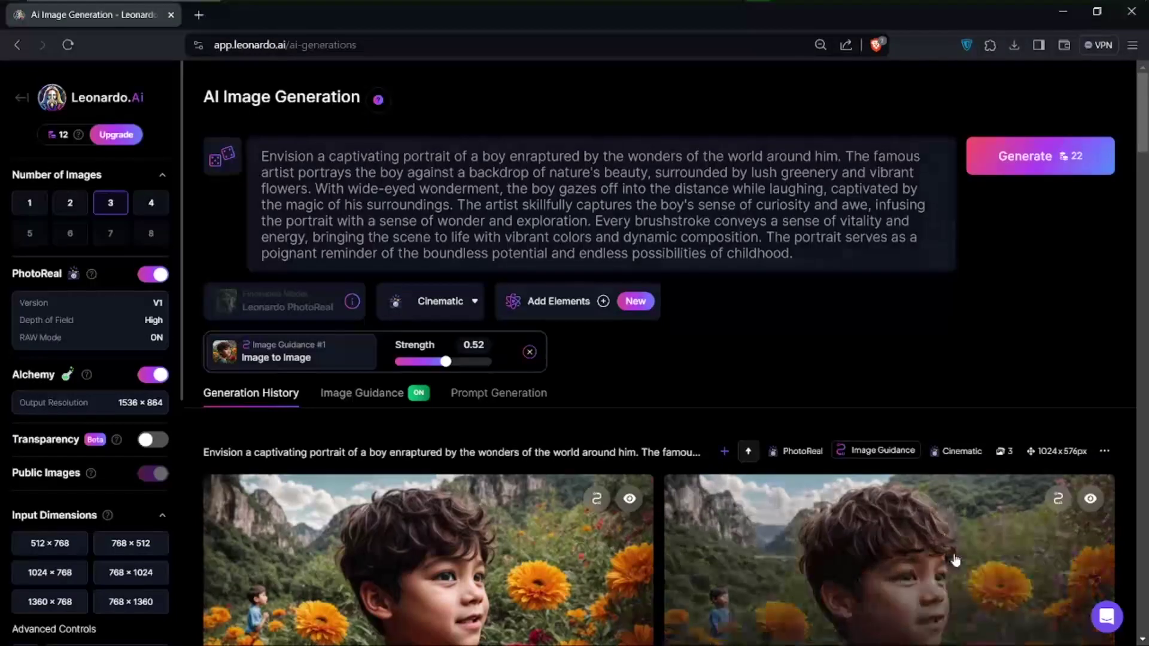
{"action": "scroll", "coordinate": [933, 539], "scroll_direction": "down", "scroll_amount": 2}
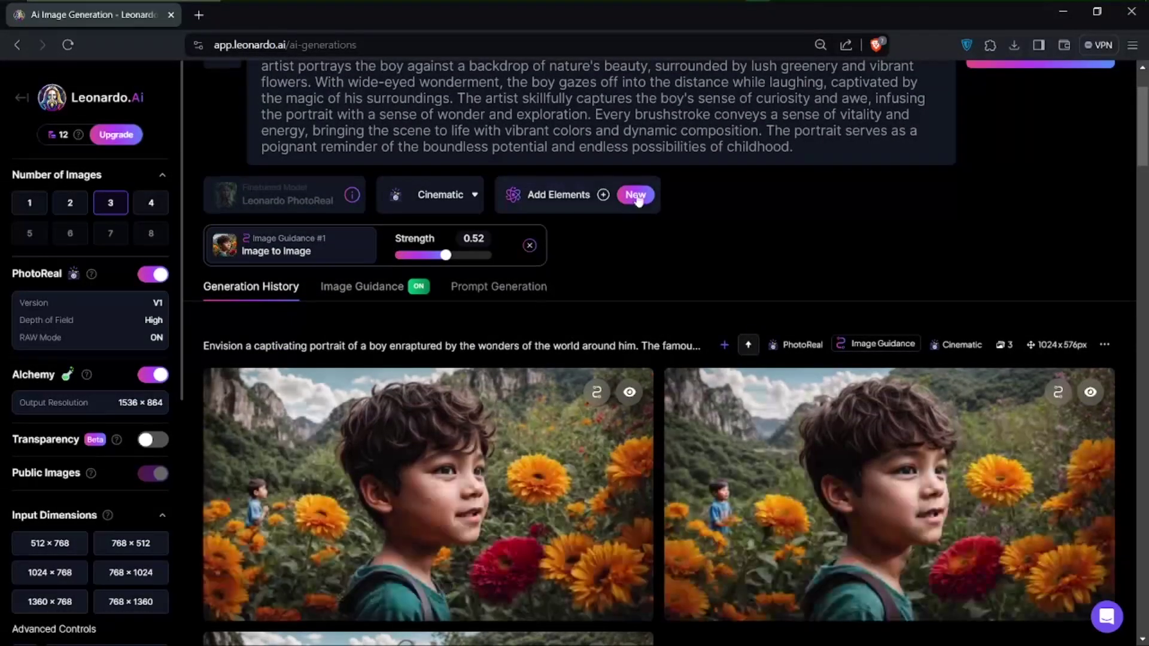
{"action": "scroll", "coordinate": [558, 212], "scroll_direction": "up", "scroll_amount": 2}
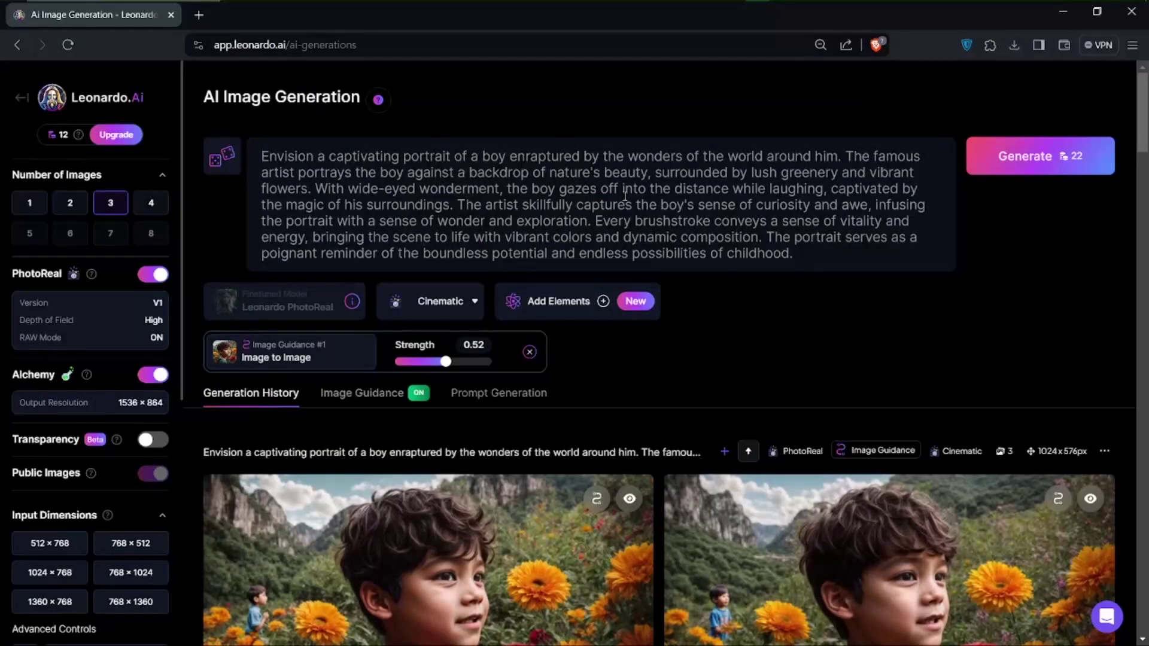
{"action": "scroll", "coordinate": [846, 468], "scroll_direction": "down", "scroll_amount": 3}
{"action": "scroll", "coordinate": [846, 468], "scroll_direction": "up", "scroll_amount": 3}
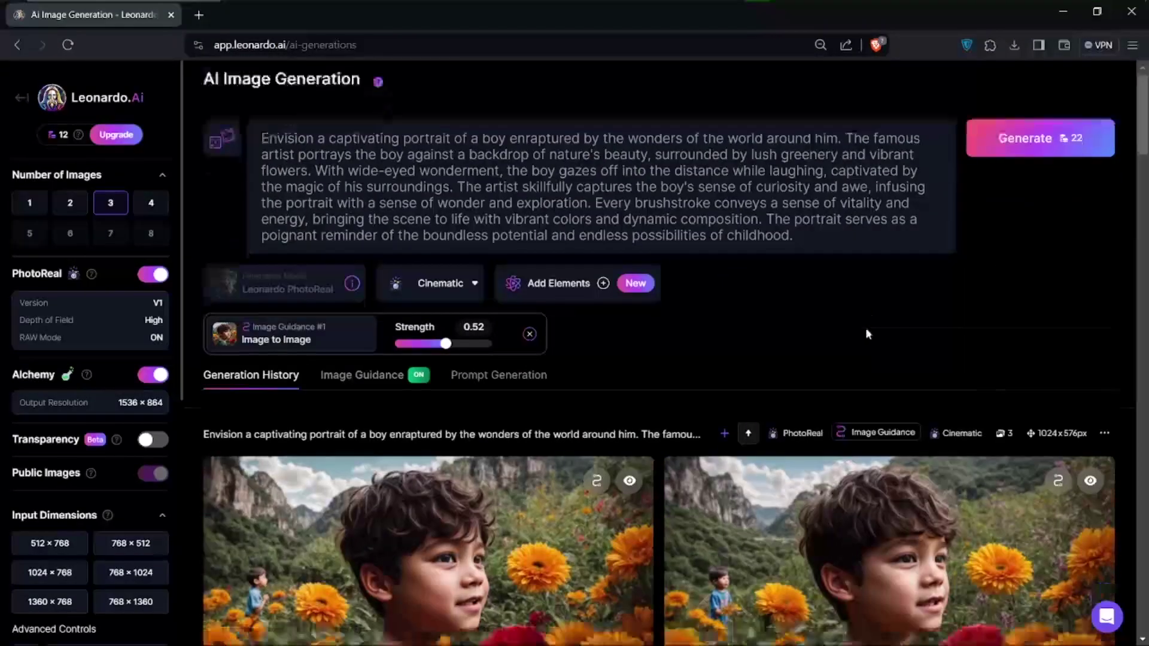
{"action": "scroll", "coordinate": [865, 328], "scroll_direction": "down", "scroll_amount": 10}
{"action": "scroll", "coordinate": [865, 328], "scroll_direction": "up", "scroll_amount": 10}
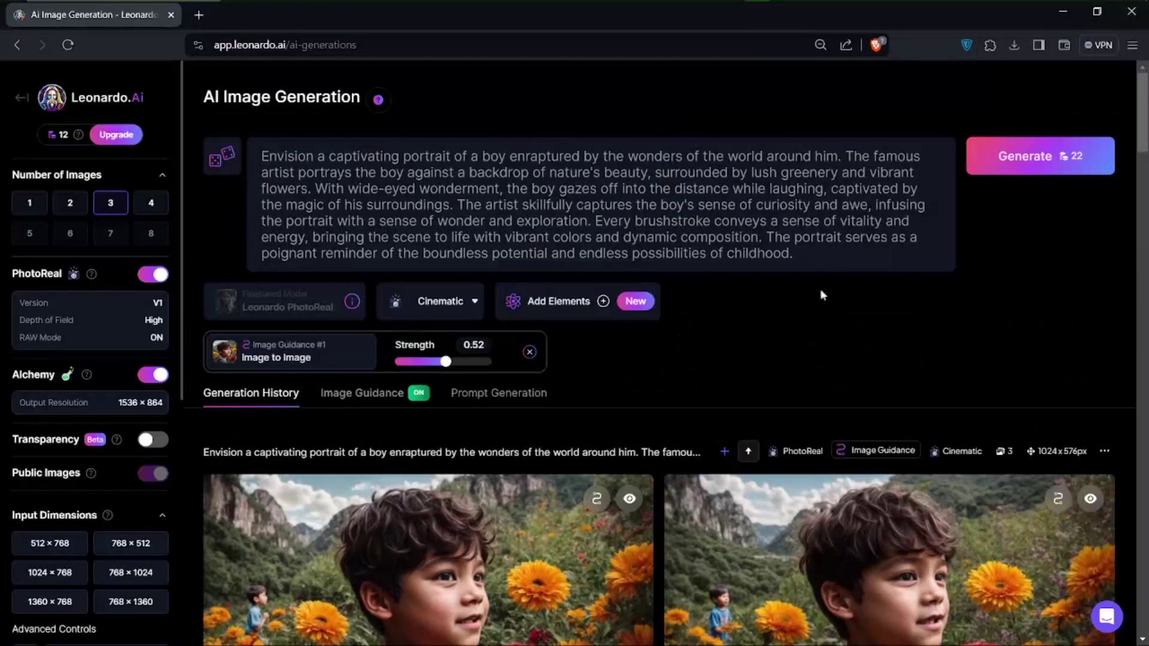
{"action": "triple_click", "coordinate": [841, 250]}
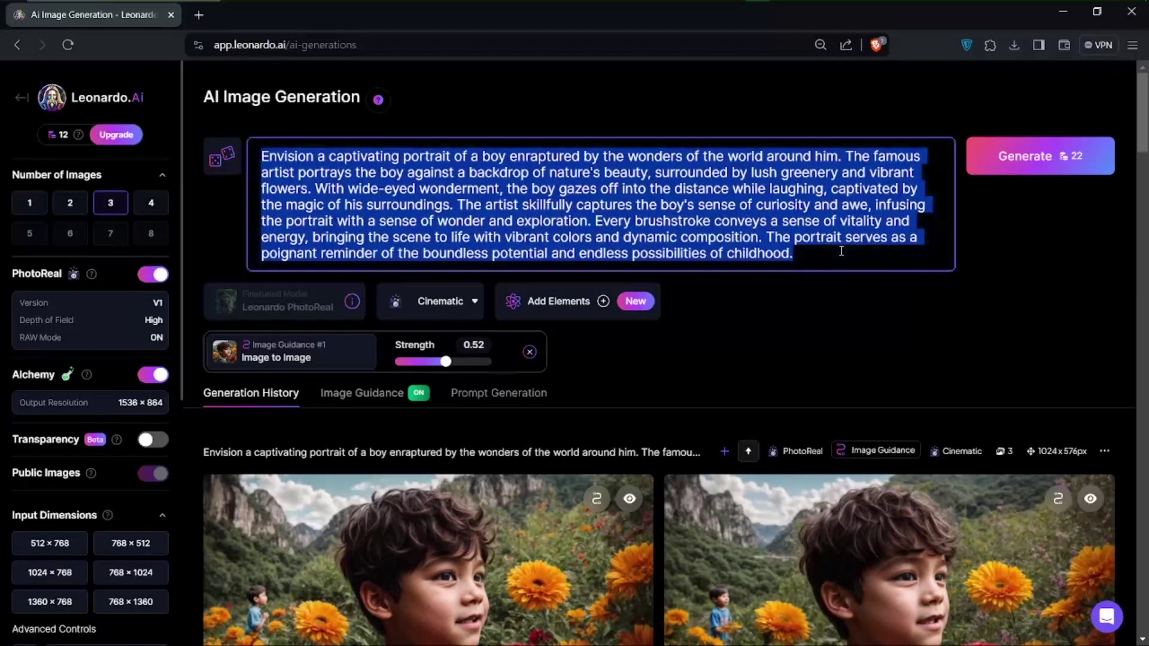